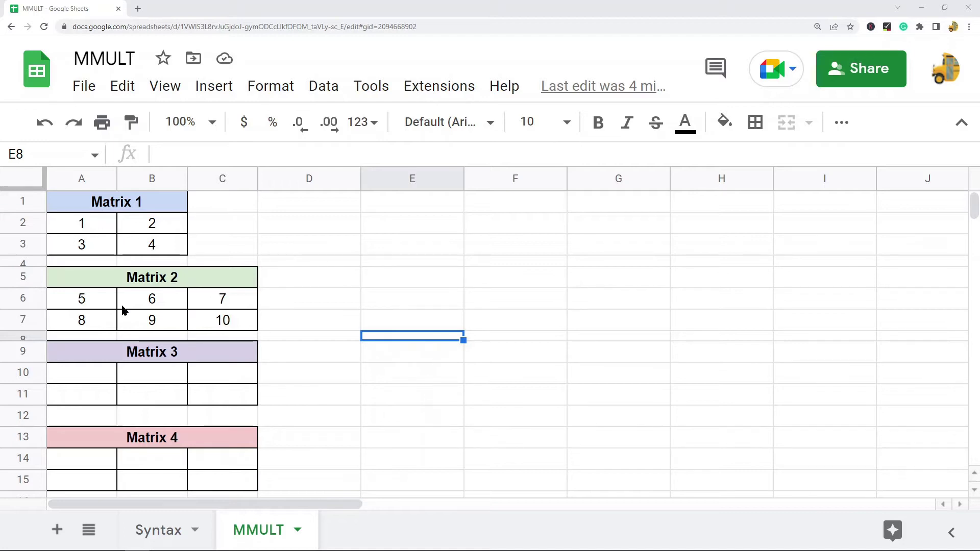
Review Matrix 1 and Matrix 2, then view MMULT(matrix1,matrix2) in A1 of the Syntax sheet
left_click_drag(105, 281, 231, 319)
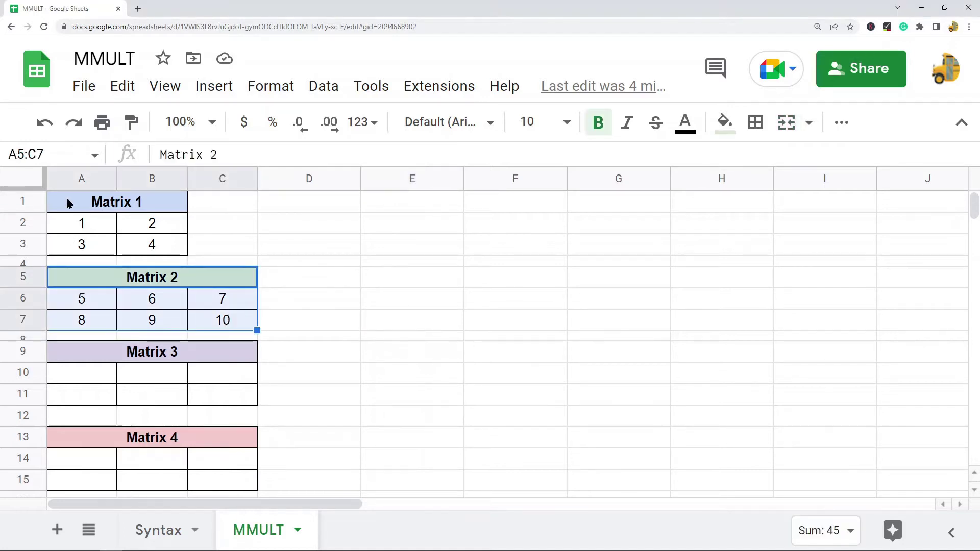
left_click(95, 209)
left_click(102, 285)
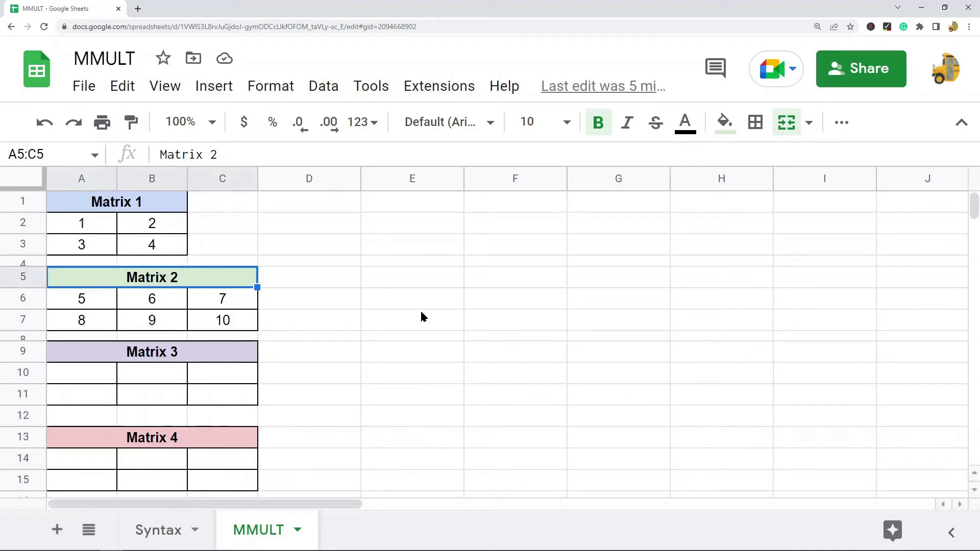
left_click(158, 529)
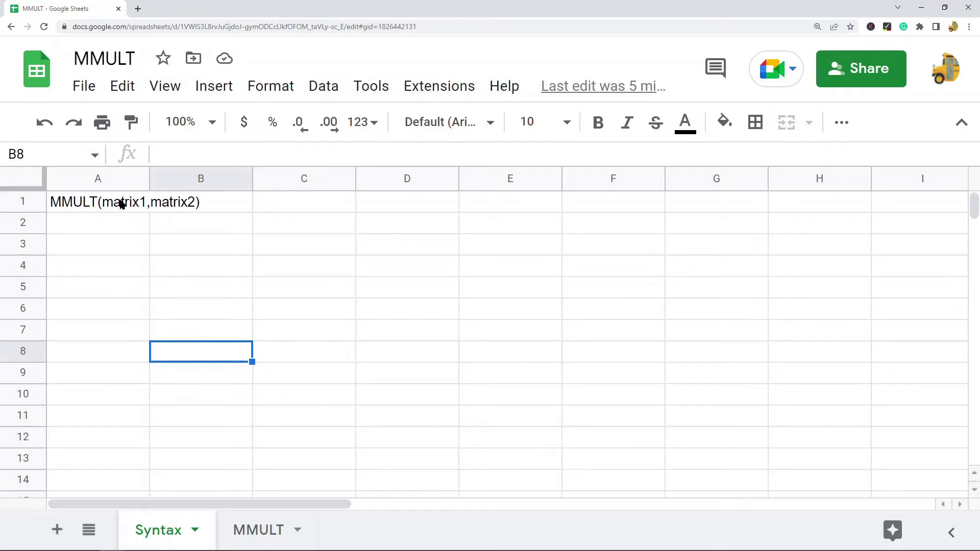
left_click(121, 207)
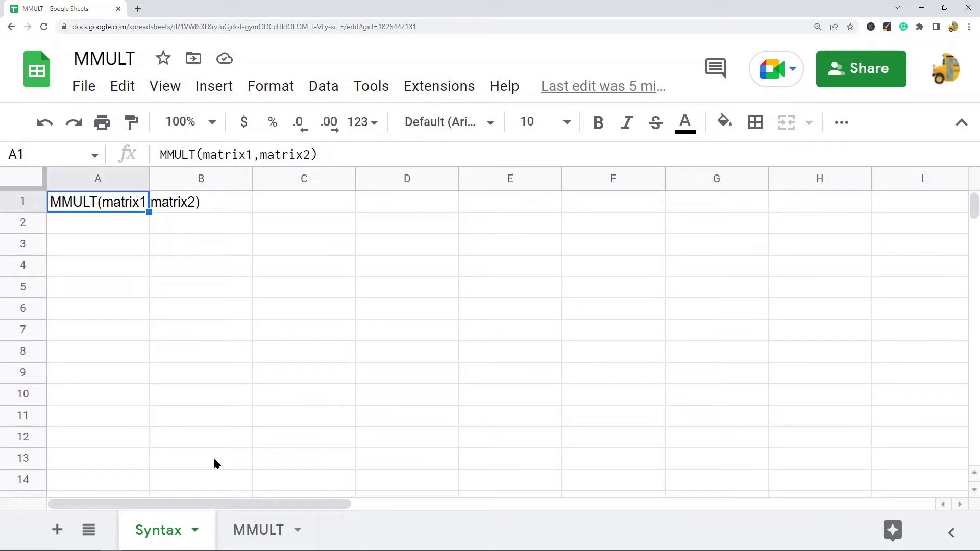
Back on the MMULT sheet, highlight Matrix 1's first row and Matrix 2's first column
left_click(253, 531)
left_click(489, 275)
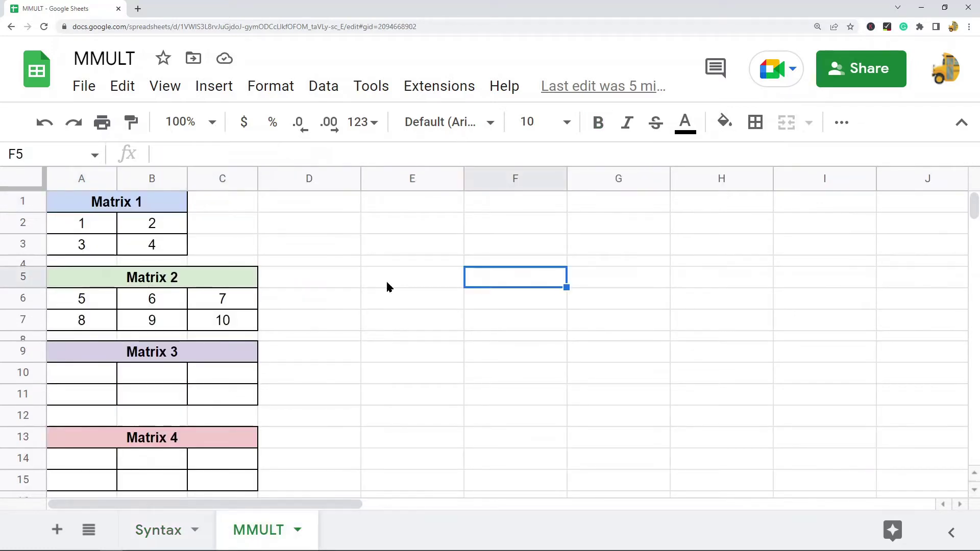
left_click_drag(83, 223, 169, 225)
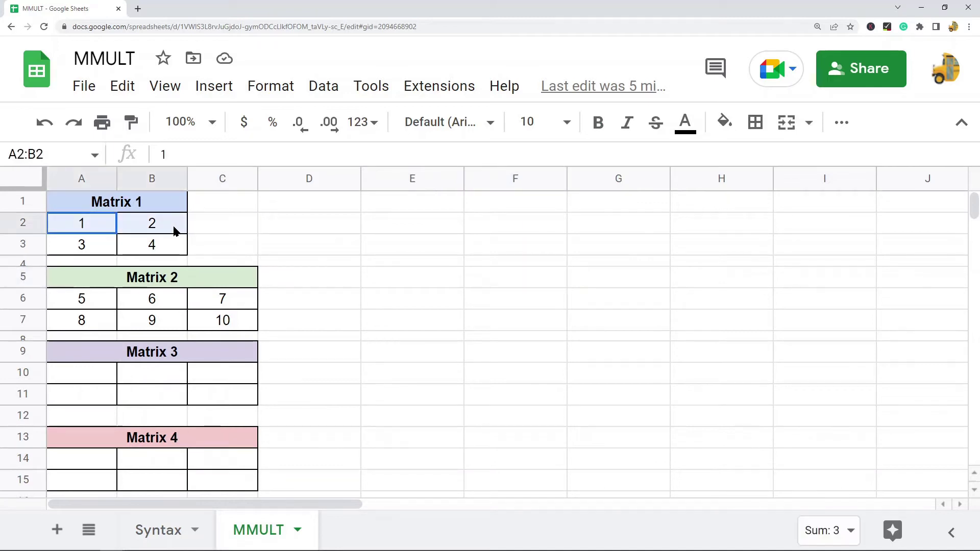
left_click(83, 301)
left_click_drag(83, 302, 80, 319)
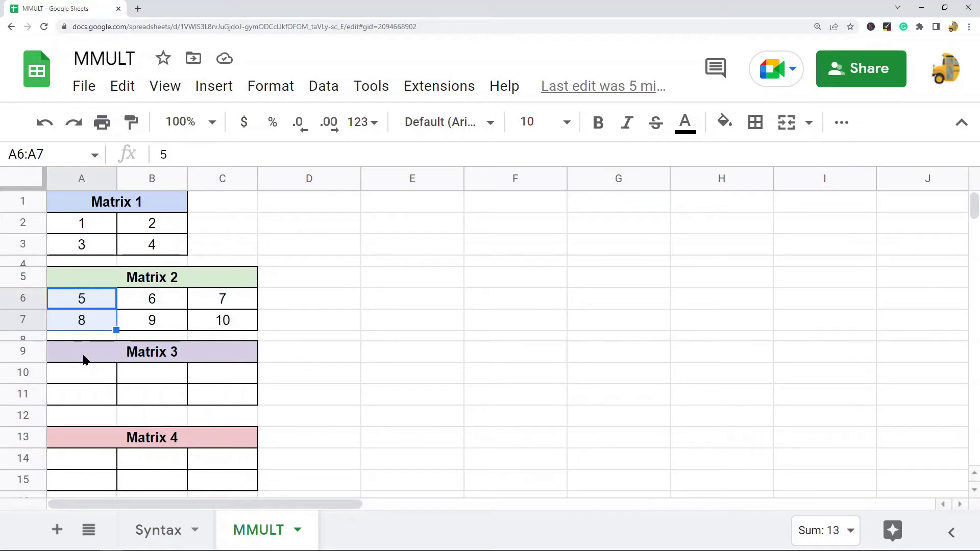
Highlight the empty Matrix 3 and Matrix 4 blocks, then select A10
left_click_drag(84, 357, 198, 404)
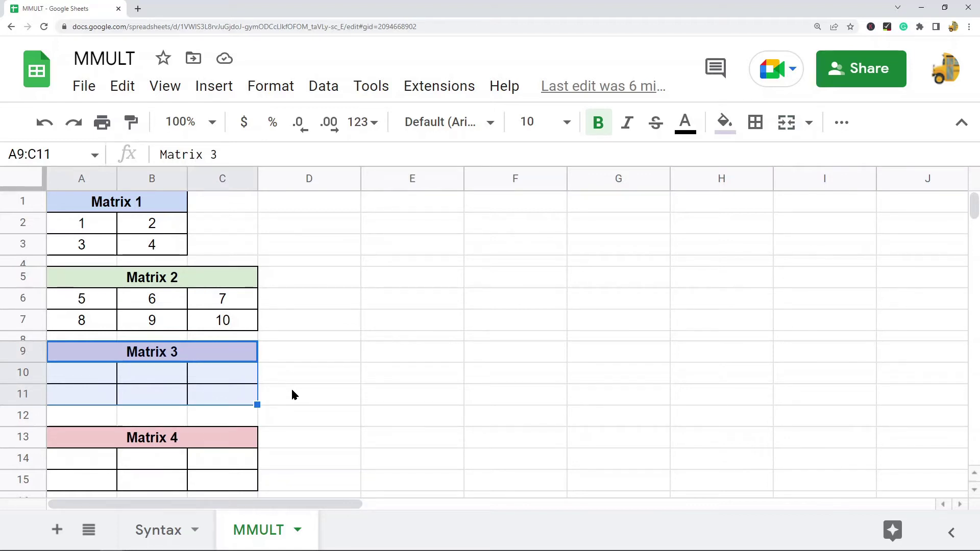
scroll(245, 401, "down", 1)
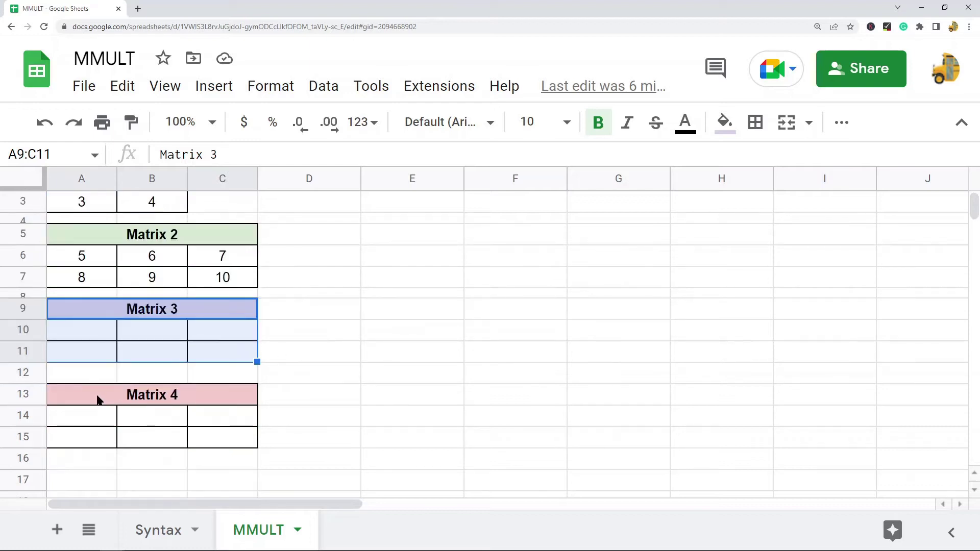
left_click_drag(97, 398, 228, 444)
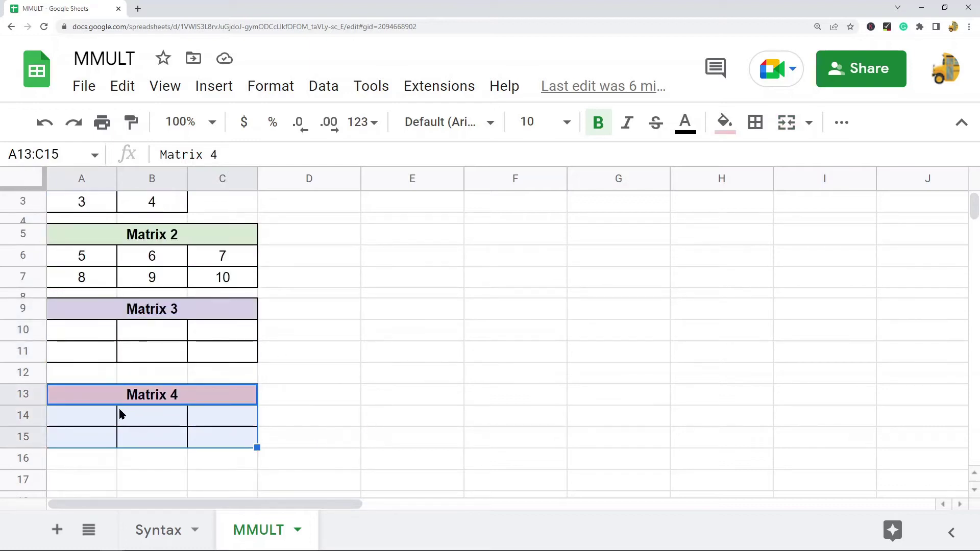
left_click(396, 378)
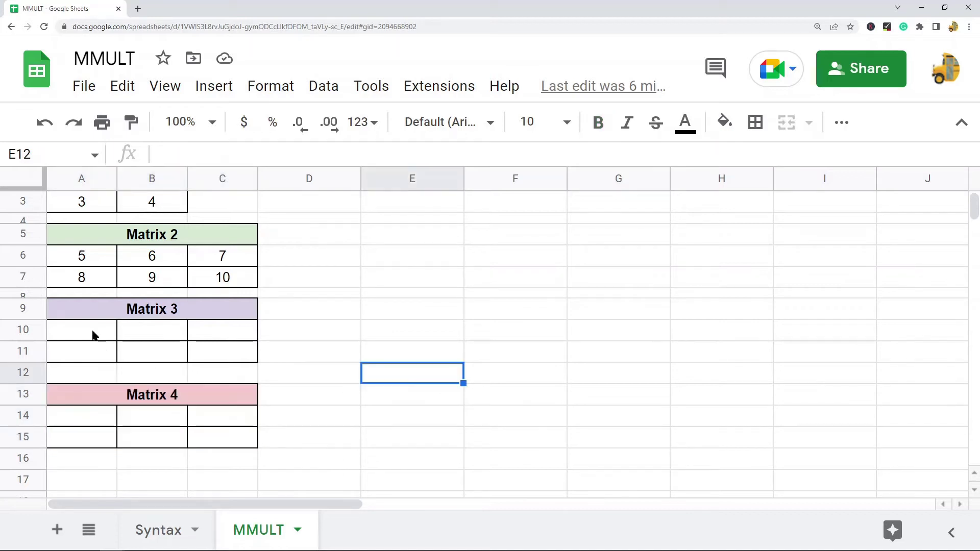
left_click_drag(83, 319, 197, 361)
left_click_drag(95, 418, 235, 442)
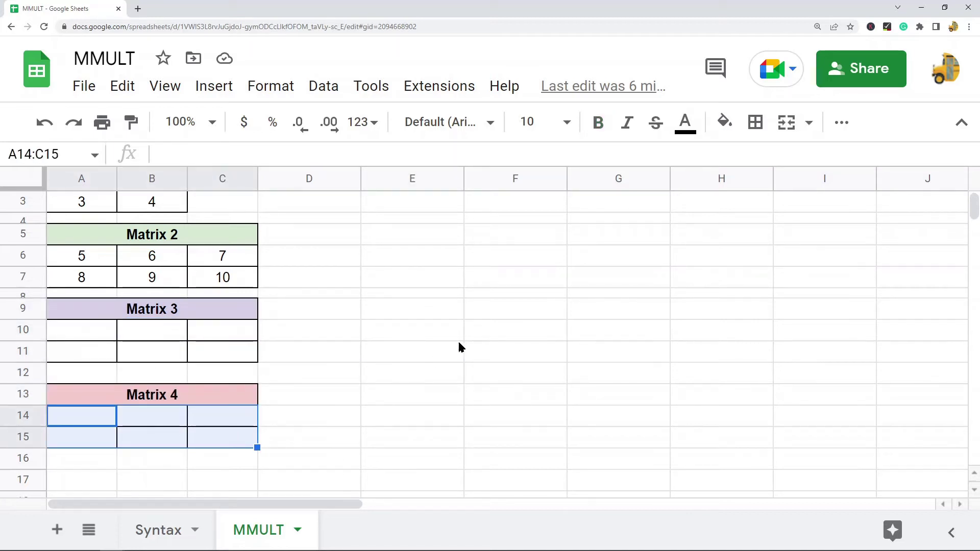
scroll(149, 415, "up", 1)
left_click(103, 379)
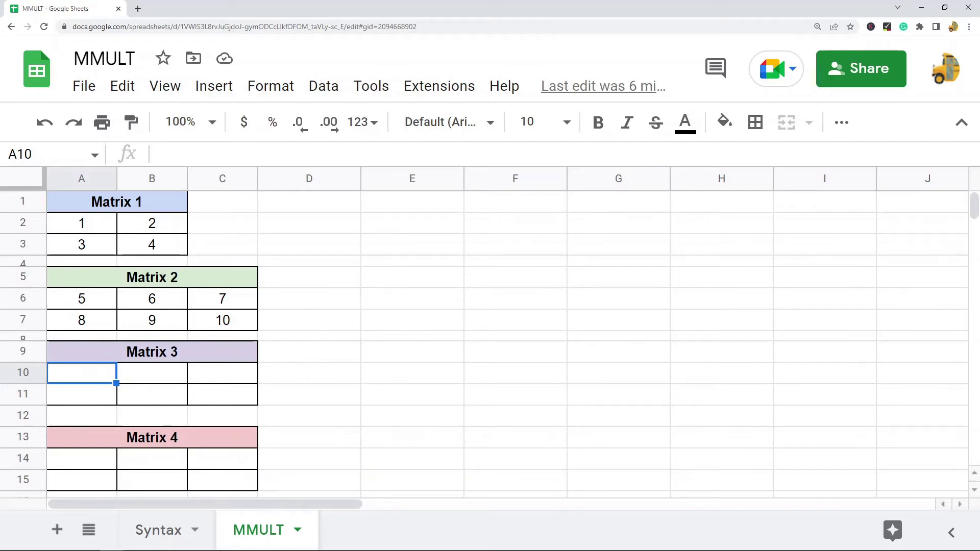
Enter =MMULT(A2:B2,A6:A7) in A10, returning 21
double_click(89, 378)
scroll(799, 296, "down", 2)
scroll(629, 309, "up", 2)
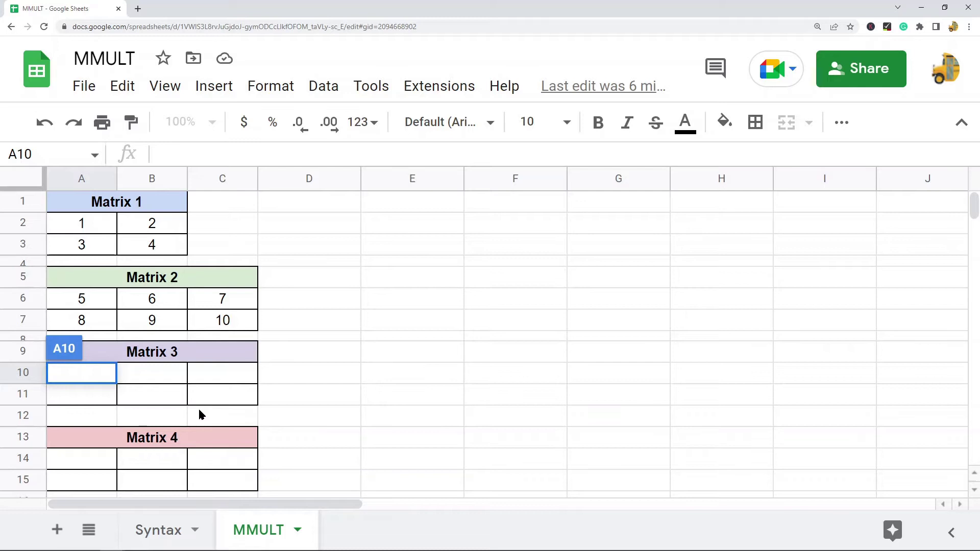
type("=")
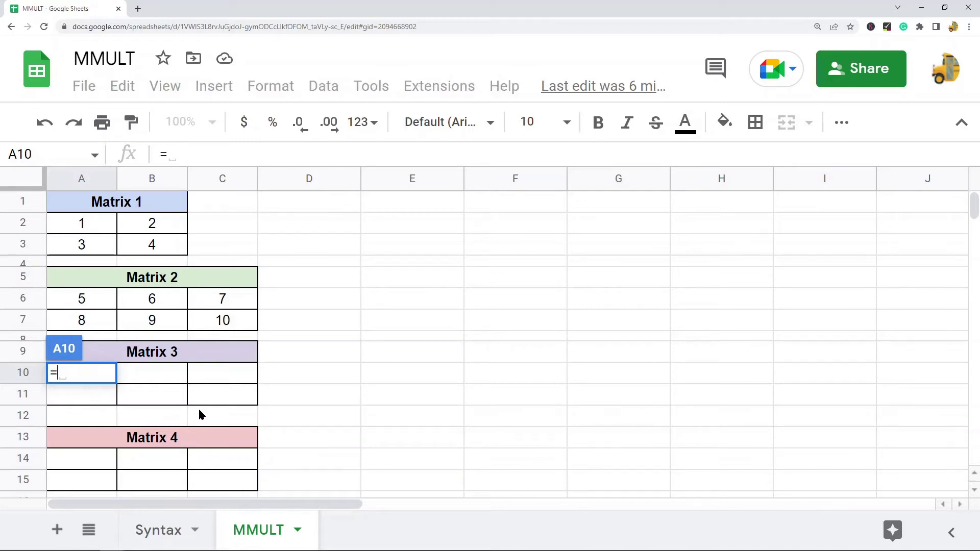
type("mmult")
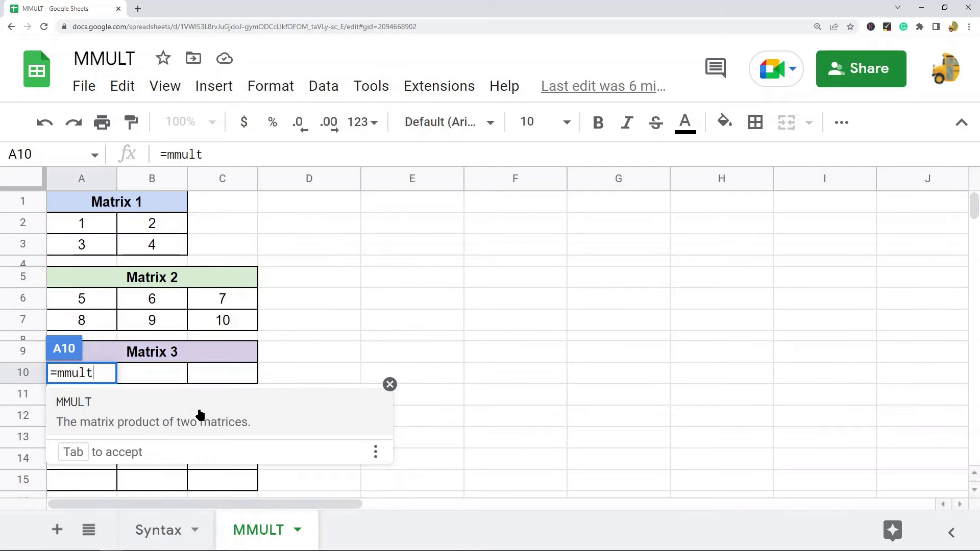
key("Tab")
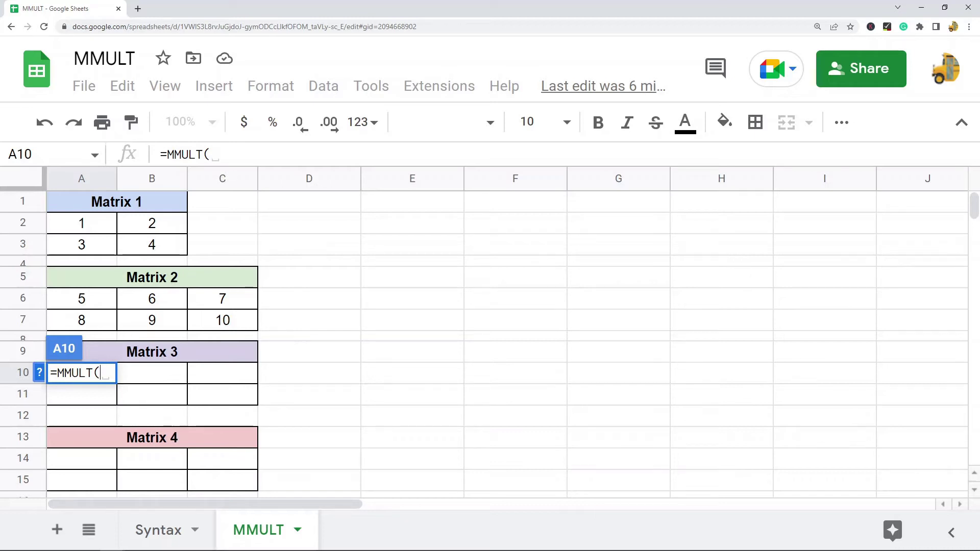
left_click_drag(82, 225, 150, 233)
left_click(277, 154)
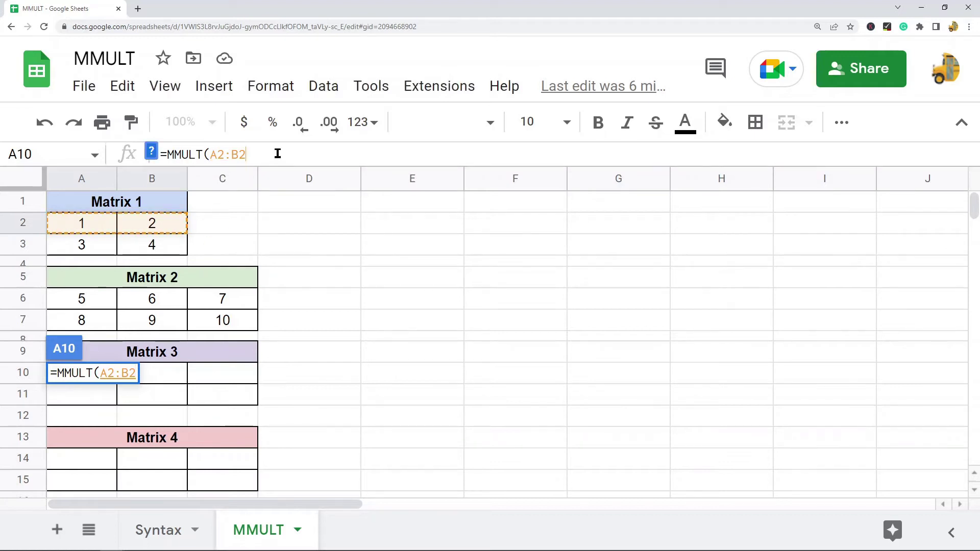
type(",")
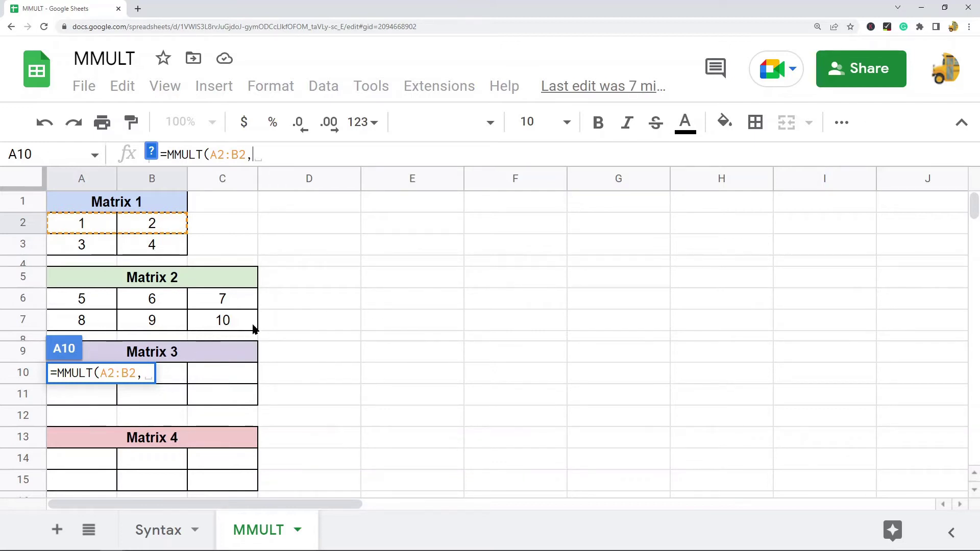
left_click_drag(84, 301, 84, 321)
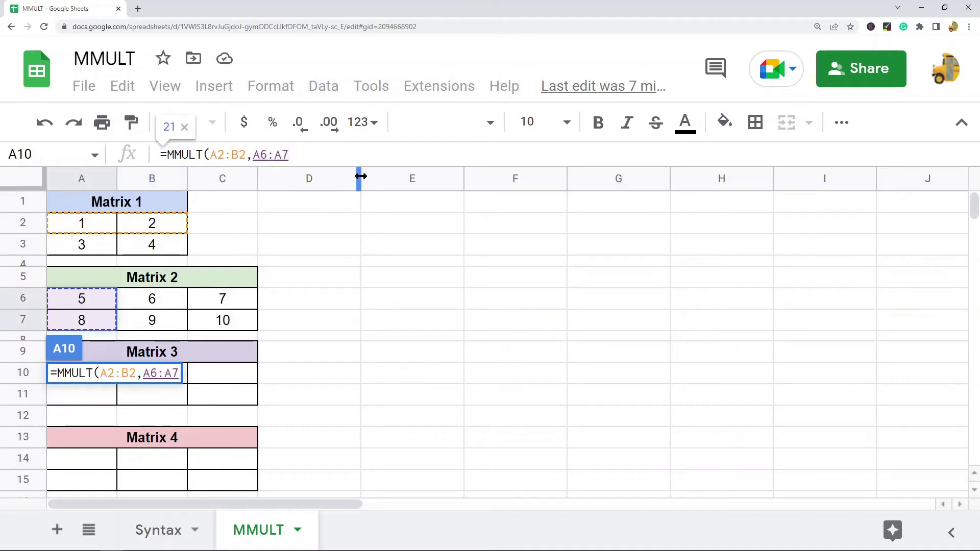
type(")")
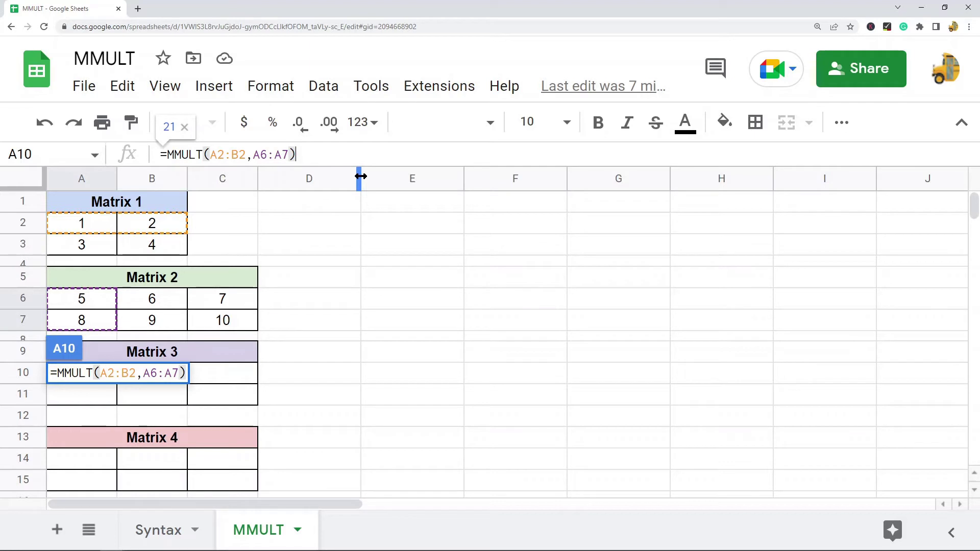
key("Return")
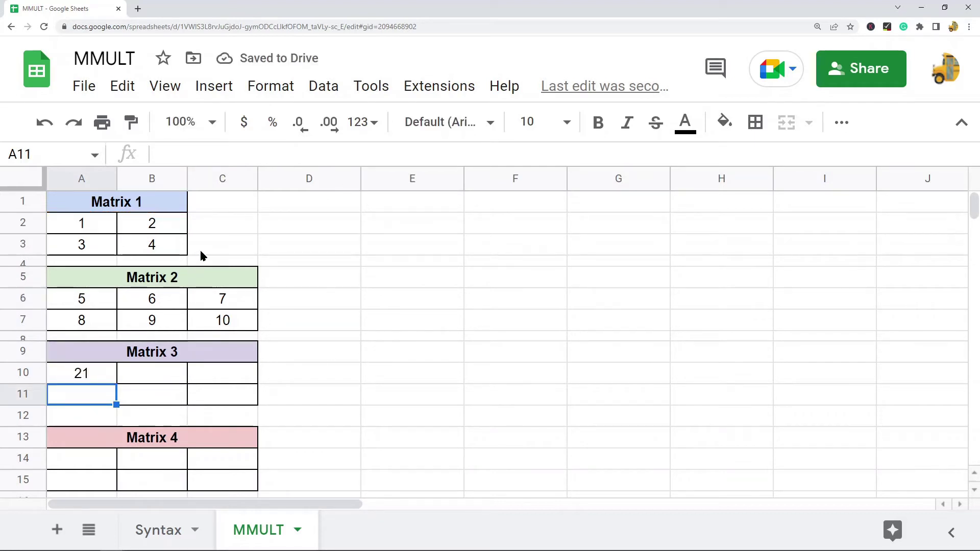
left_click_drag(93, 225, 153, 223)
left_click_drag(96, 309, 96, 322)
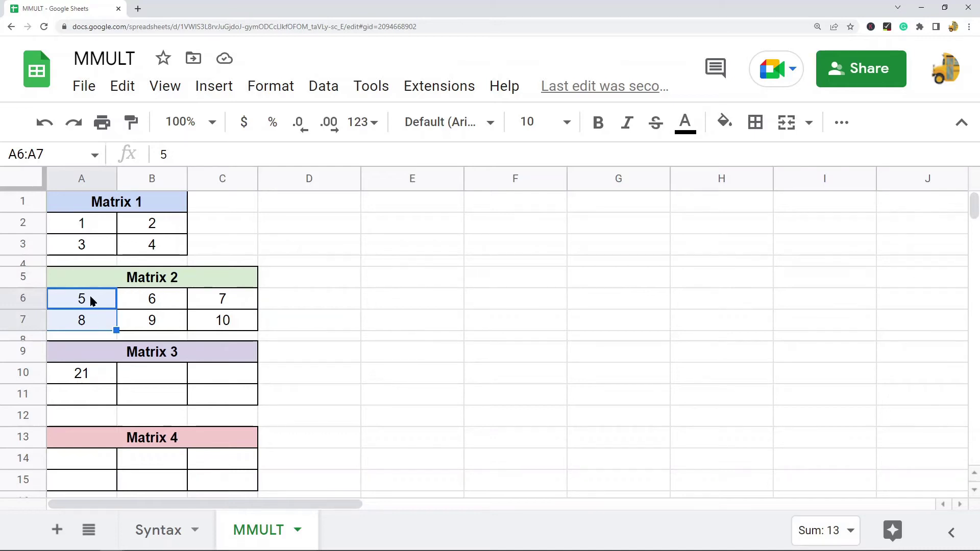
left_click(295, 379)
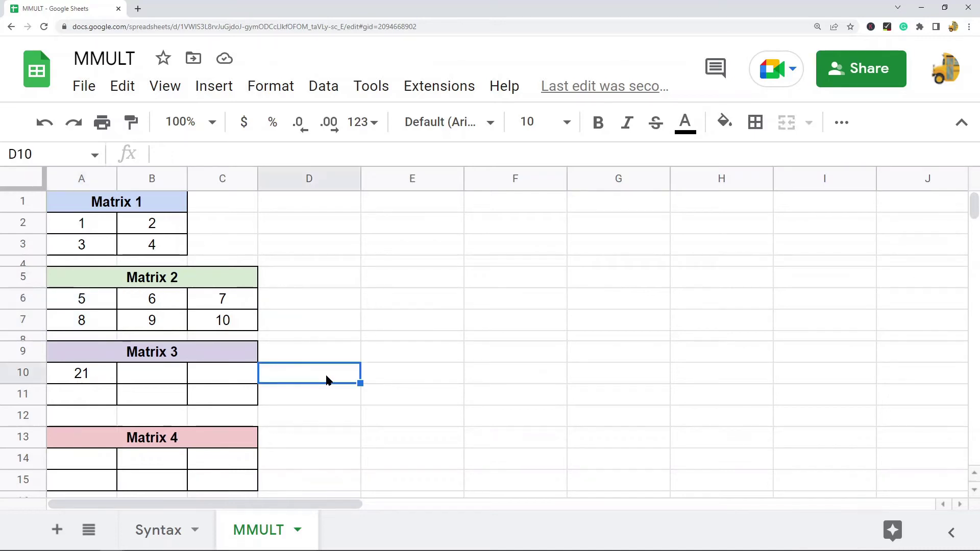
type("=5*1")
key("Return")
left_click(92, 301)
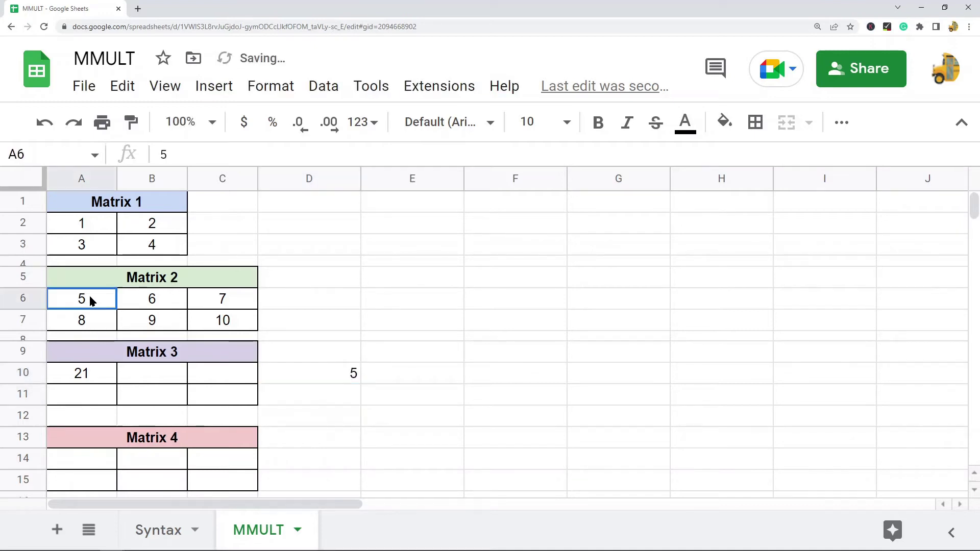
left_click(98, 225)
left_click(93, 371)
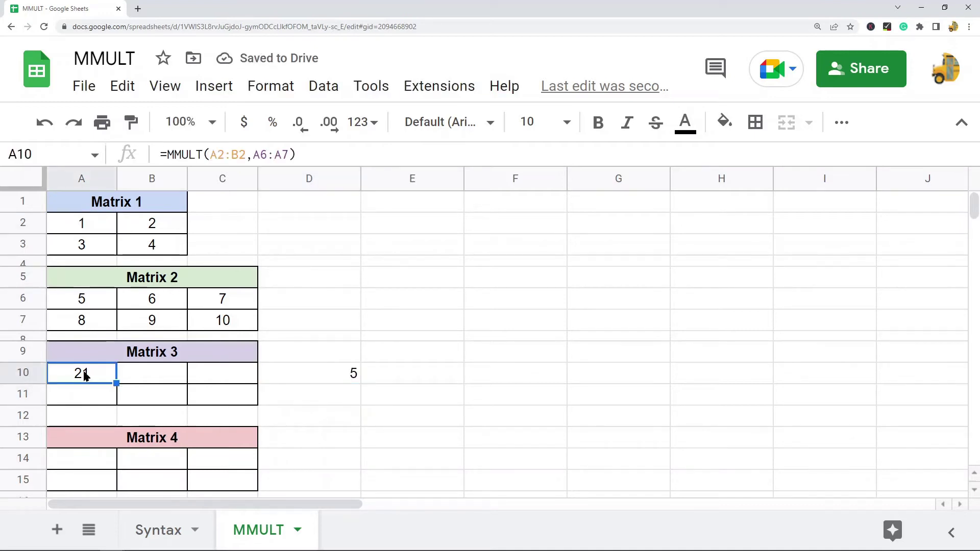
left_click(233, 154)
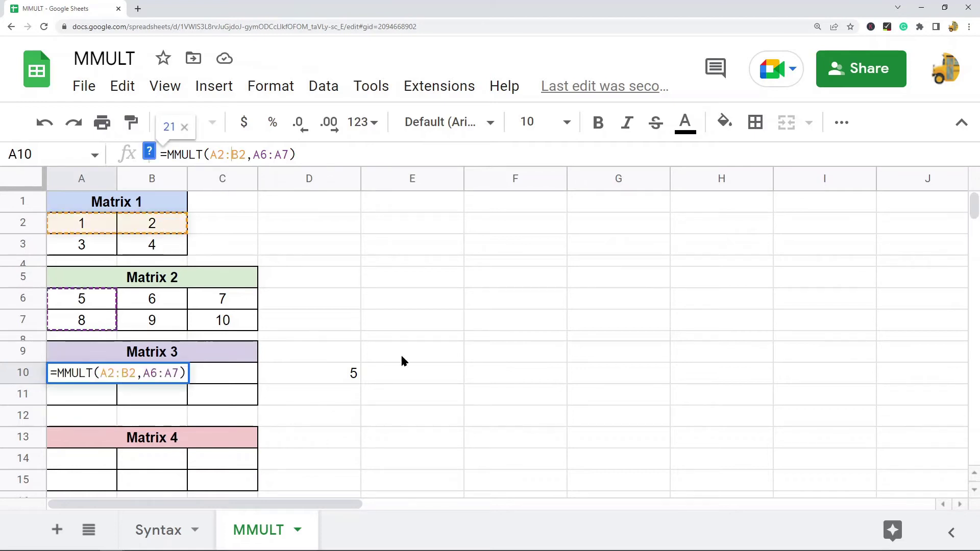
left_click(412, 380)
type("=2*8")
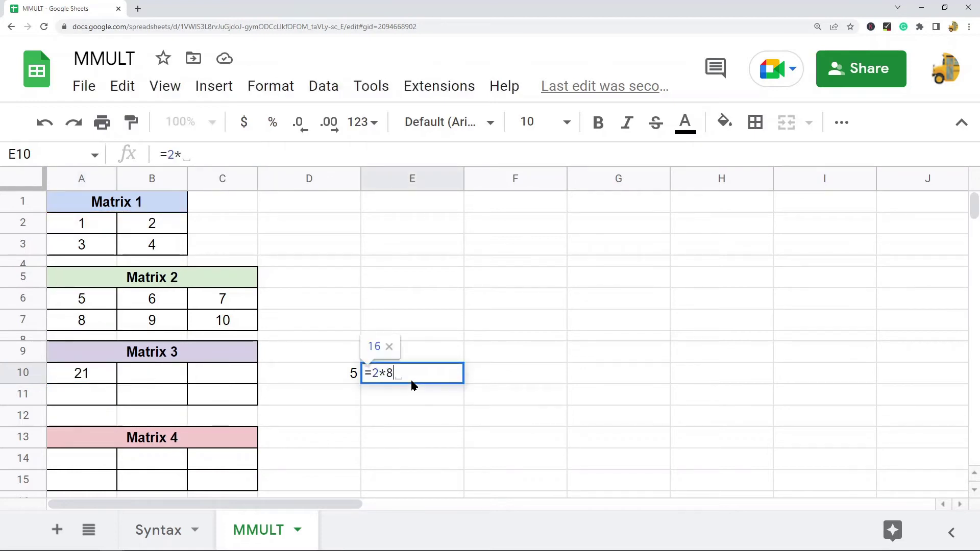
key("Return")
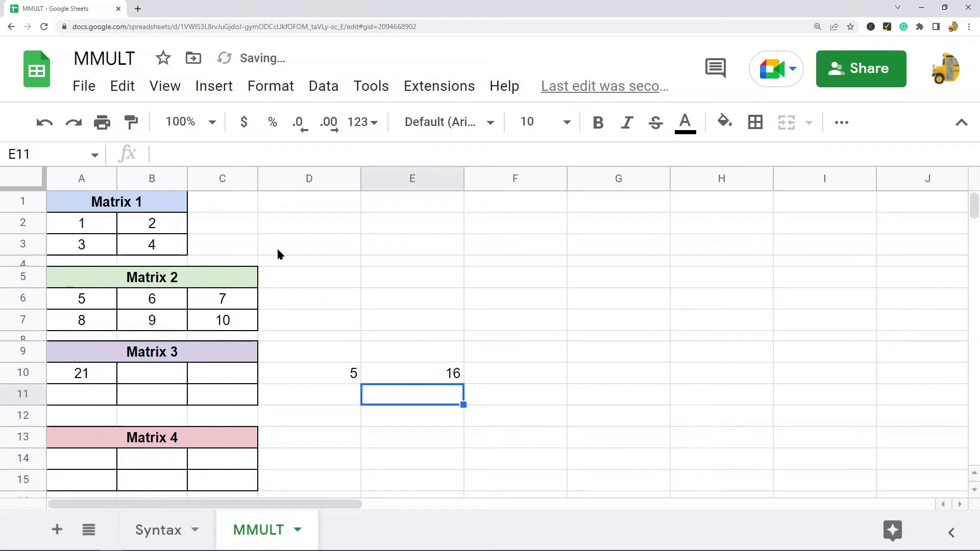
left_click(494, 374)
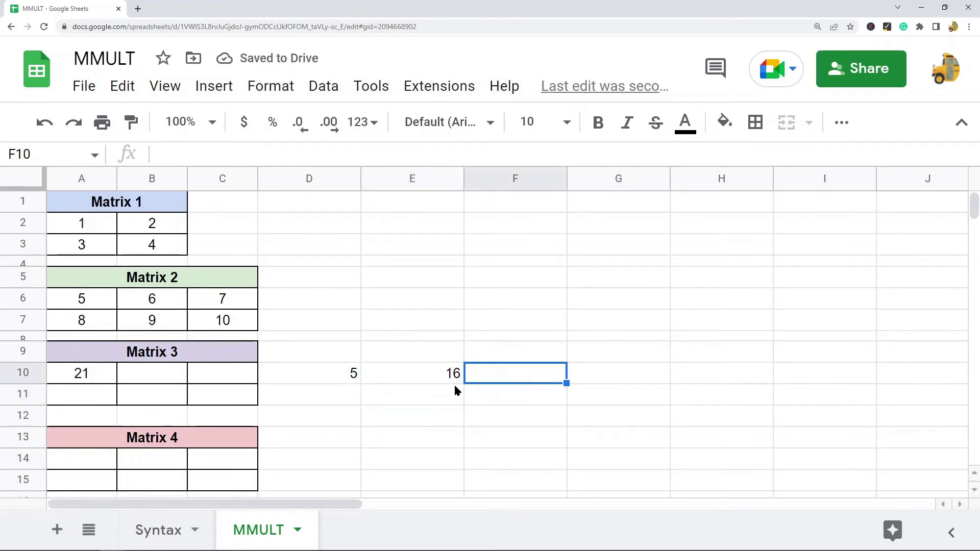
type("=")
left_click(352, 373)
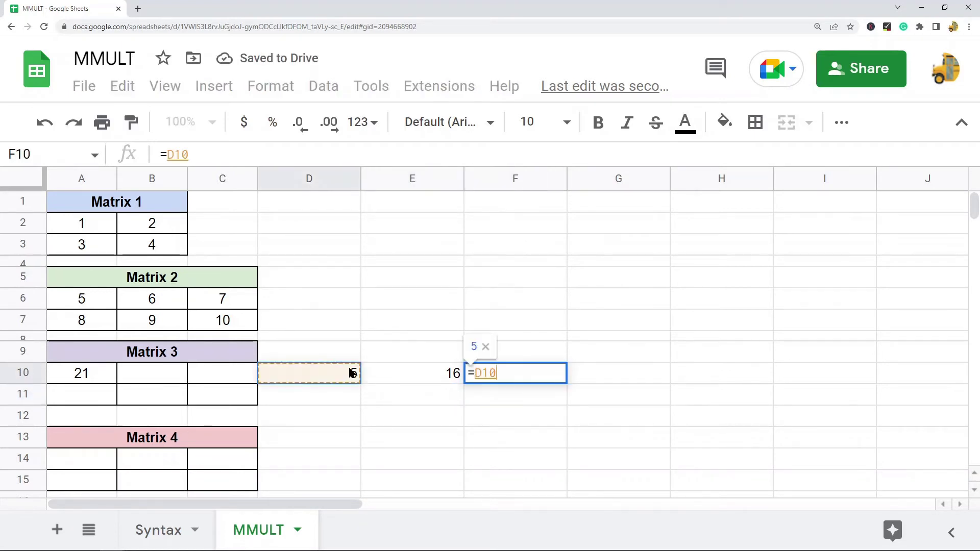
type("+")
left_click(436, 373)
key("Return")
key("Up")
left_click_drag(344, 379, 525, 383)
key("Delete")
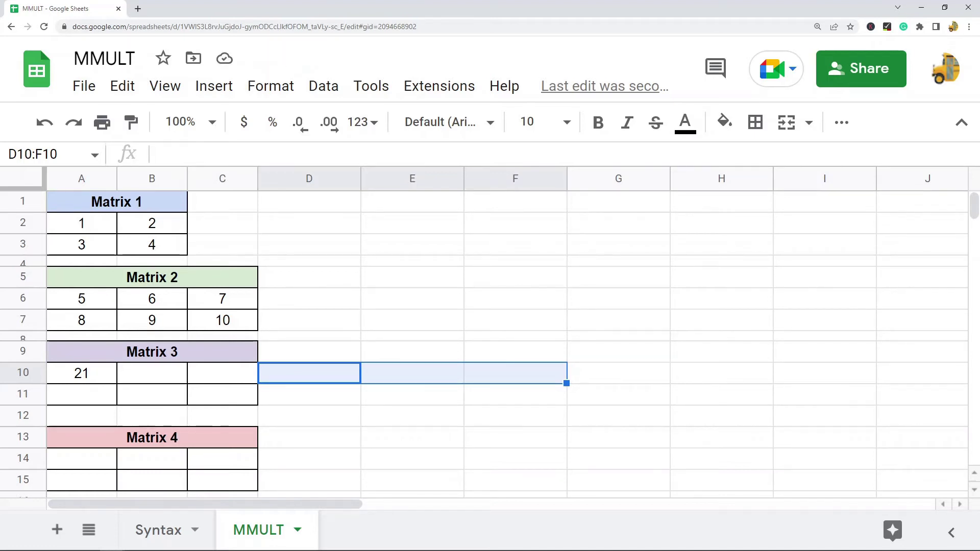
Enter =MMULT(A3:B3,A6:A7) in A11, returning 47
left_click(81, 402)
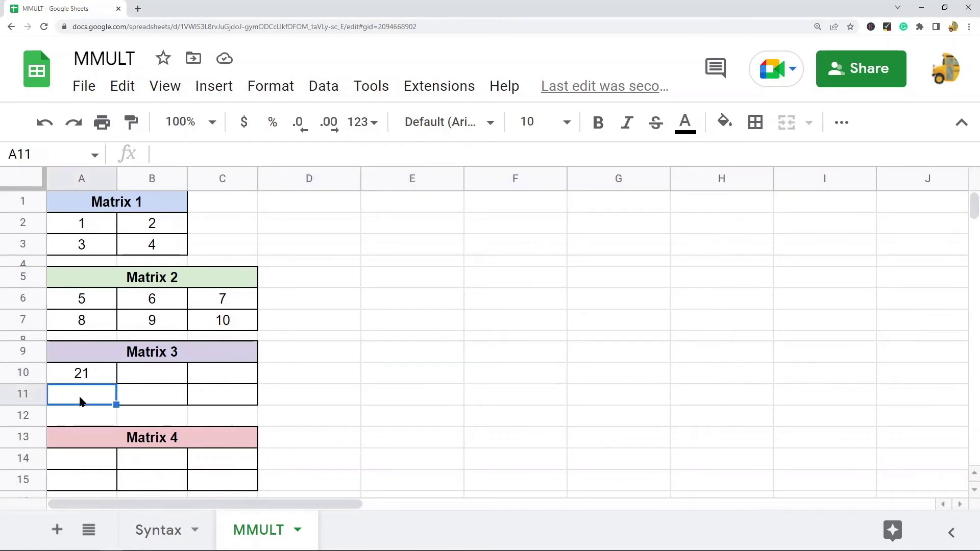
double_click(81, 398)
type("=")
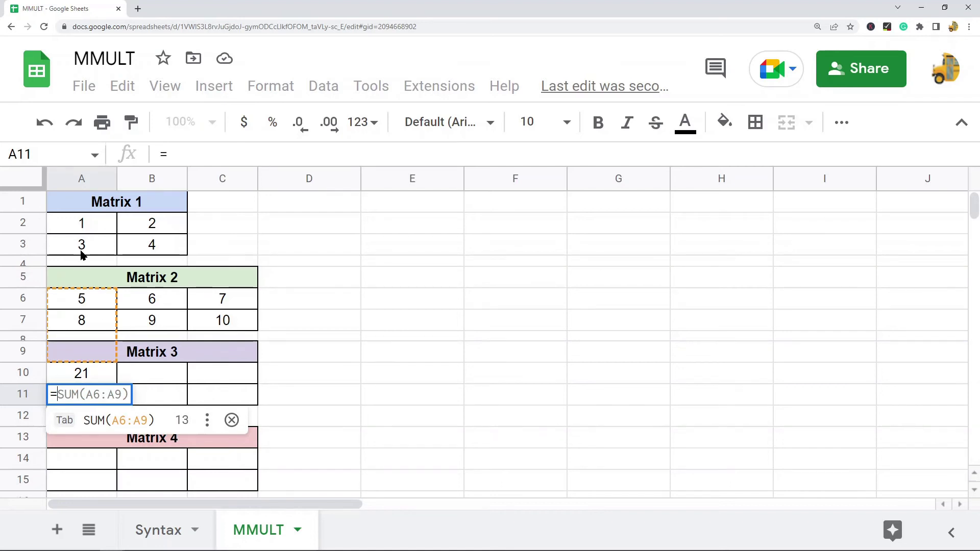
left_click(202, 149)
type("mmu")
key("BackSpace")
key("BackSpace")
key("BackSpace")
type("MMULT(")
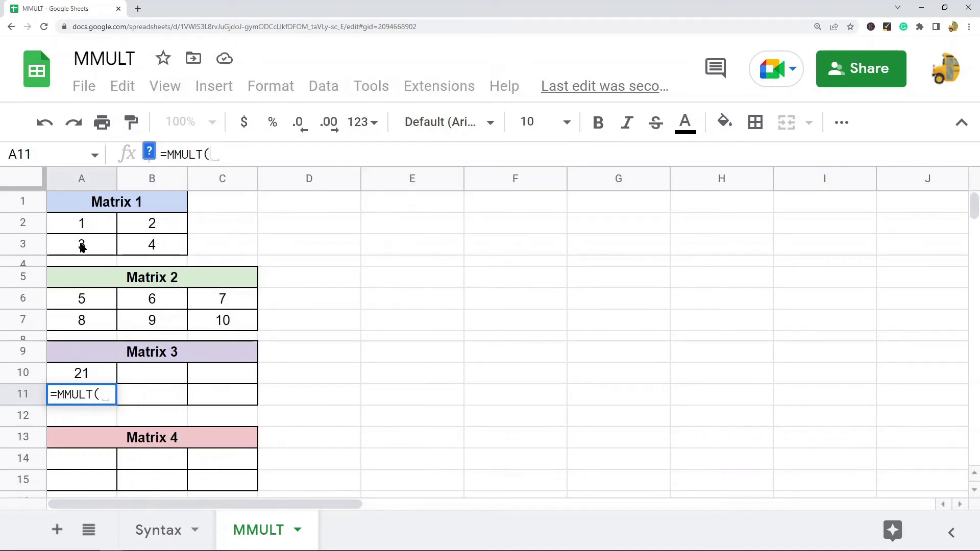
left_click_drag(81, 247, 152, 245)
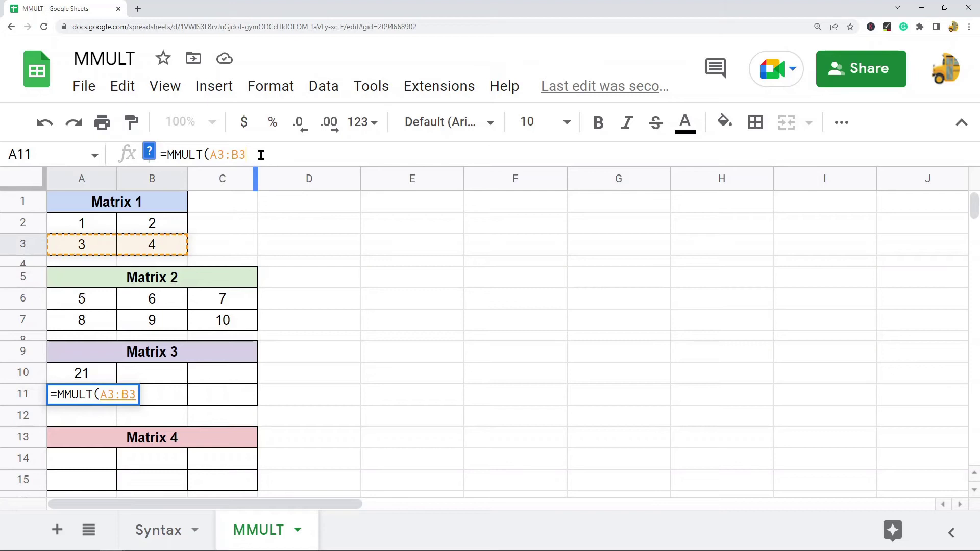
type(",")
left_click_drag(82, 300, 79, 321)
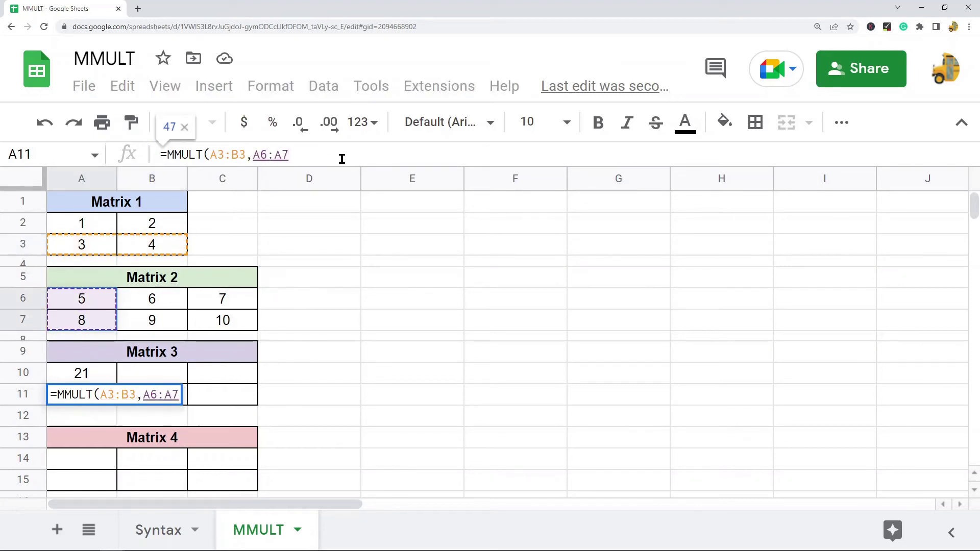
type(")")
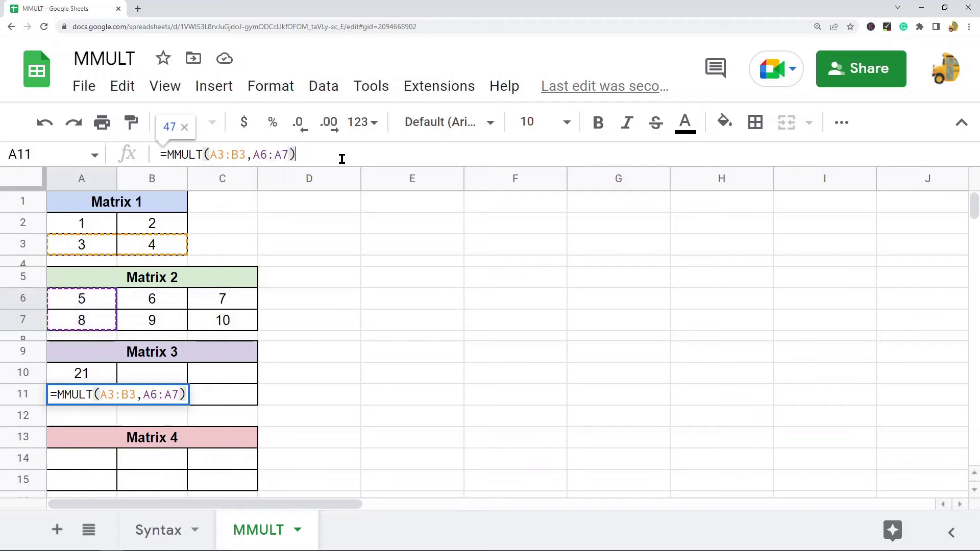
key("Return")
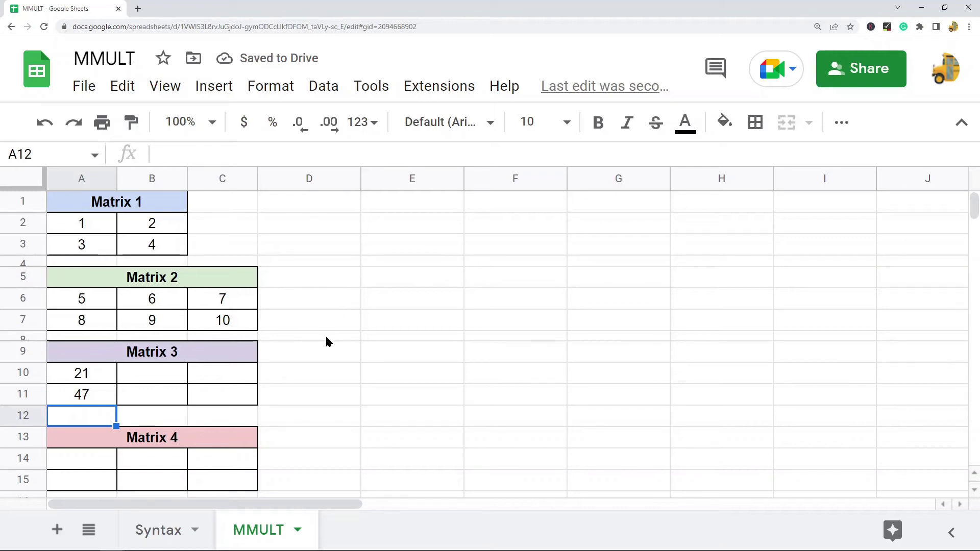
left_click(103, 248)
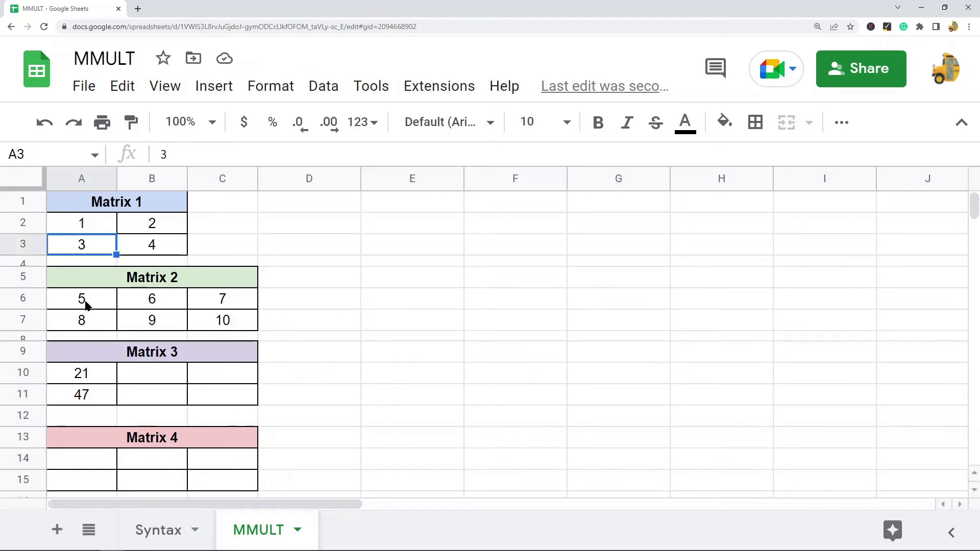
left_click(86, 304)
left_click(324, 377)
type("15")
left_click(513, 347)
left_click(162, 250)
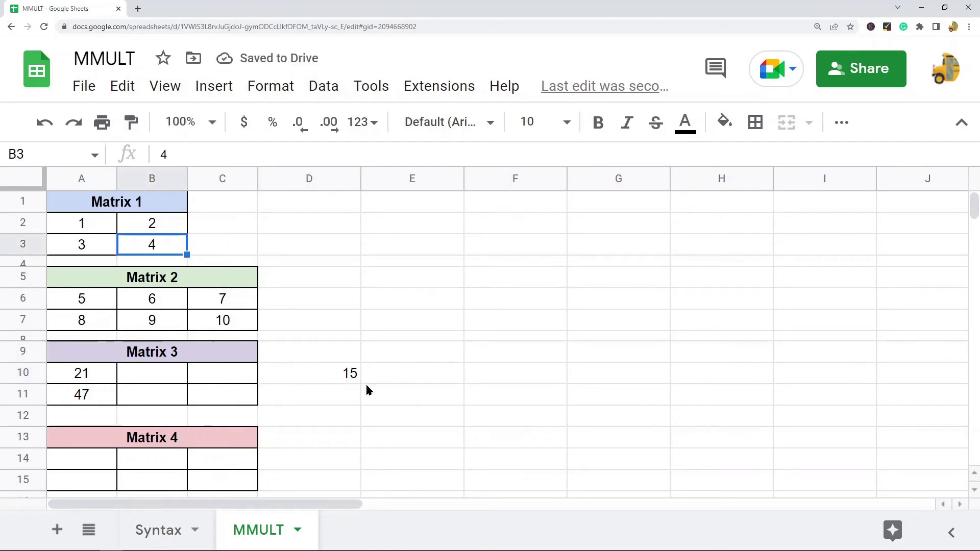
left_click(347, 392)
type("32")
left_click(345, 375)
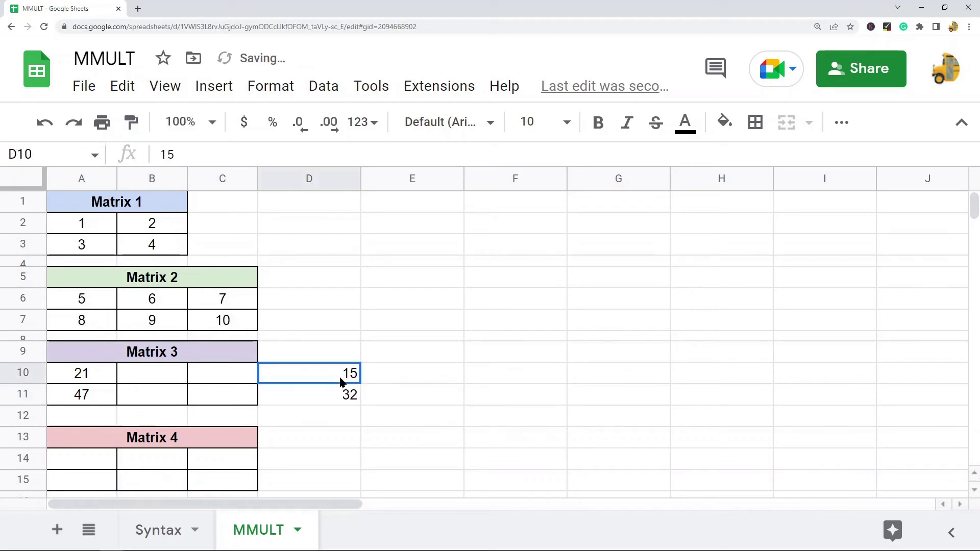
left_click(343, 391, "shift")
key("Delete")
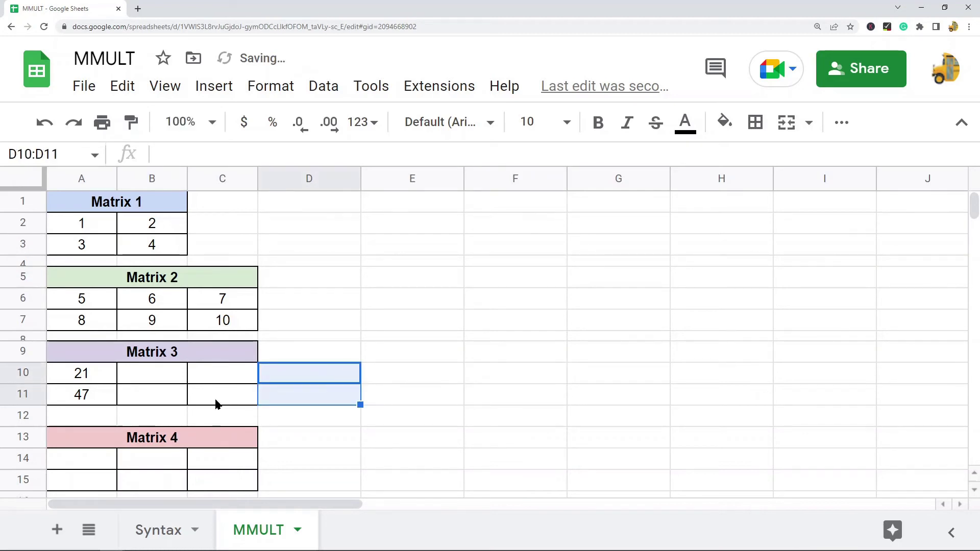
left_click(171, 382)
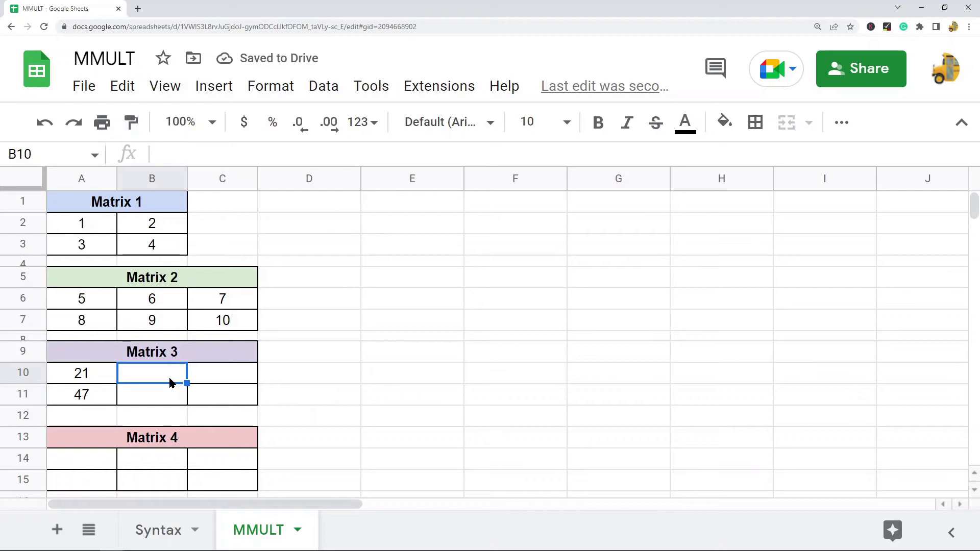
Enter =MMULT(A2:B2,B6:B7) in B10, returning 24
type("=")
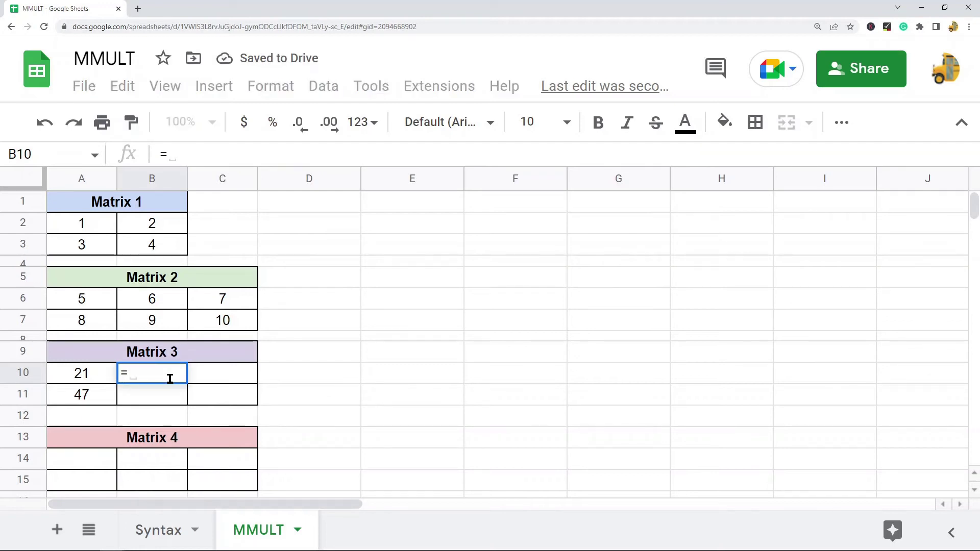
type("MMULT(")
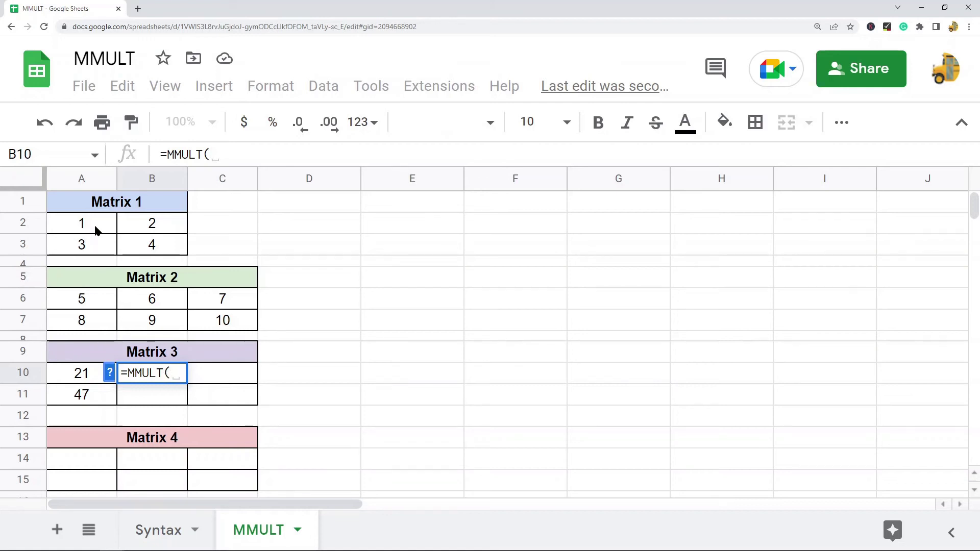
left_click_drag(81, 225, 145, 227)
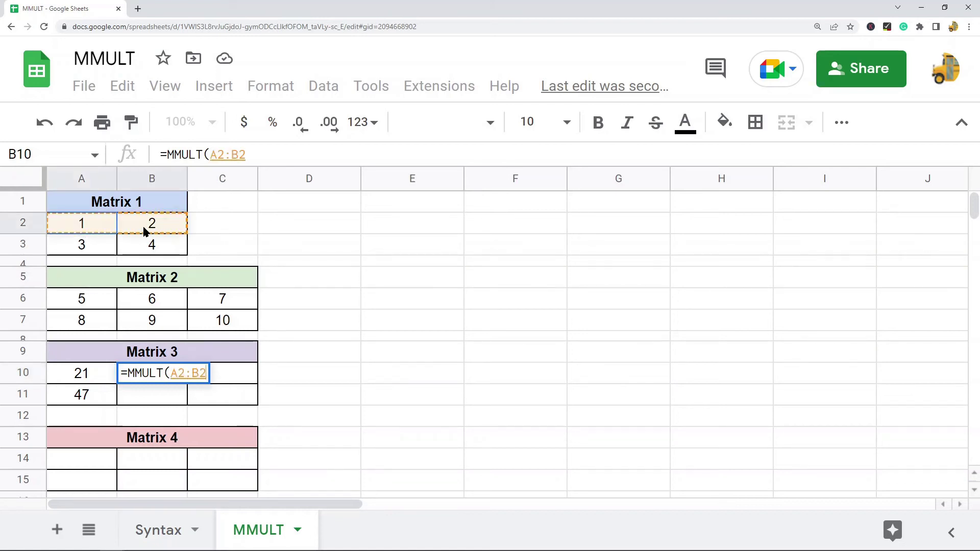
left_click(265, 154)
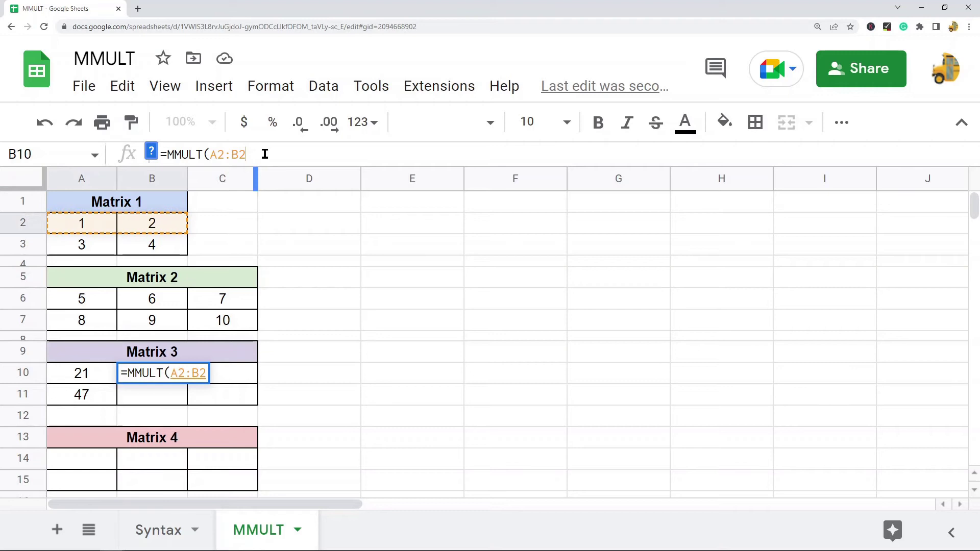
type(",")
left_click_drag(164, 300, 153, 320)
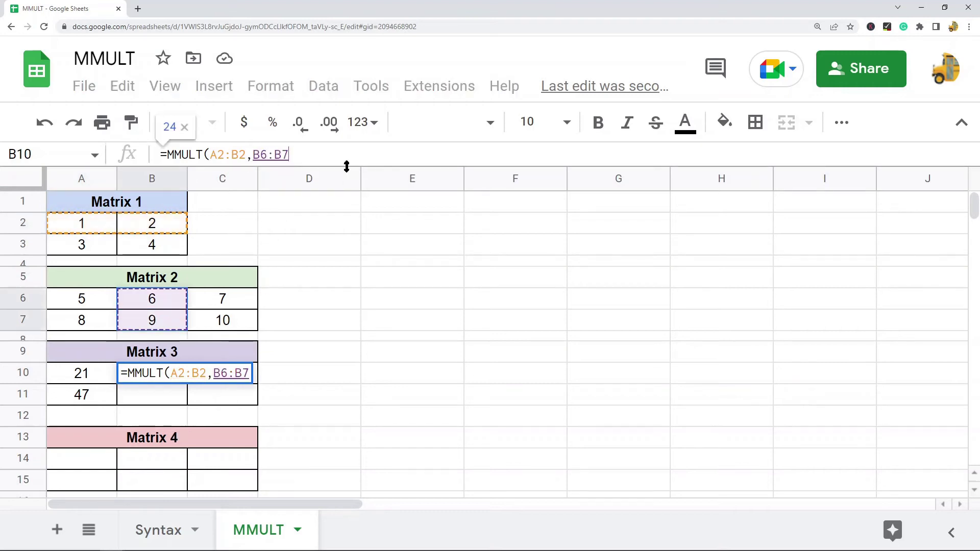
type(")")
key("Return")
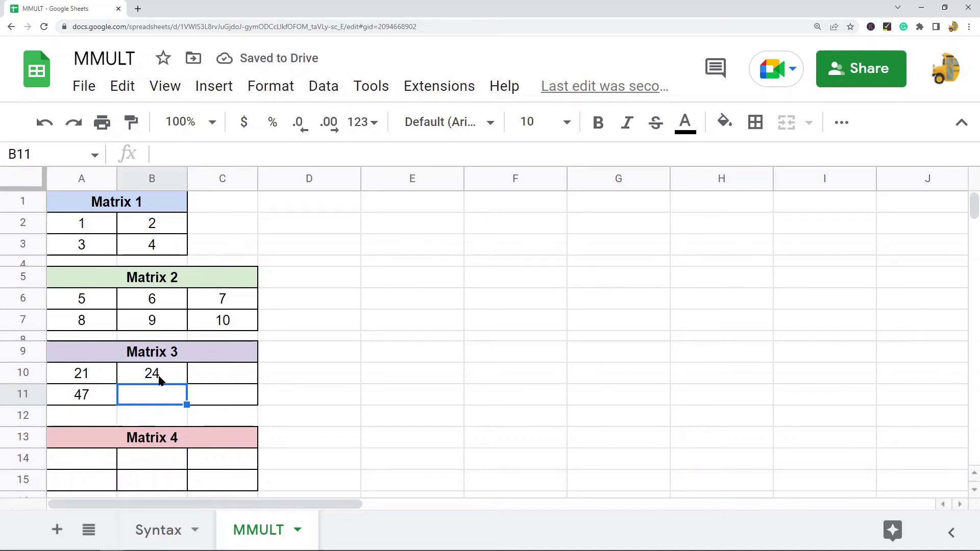
Enter =MMULT(A3:B3,B6:B7) in B11, returning 54
type("=m")
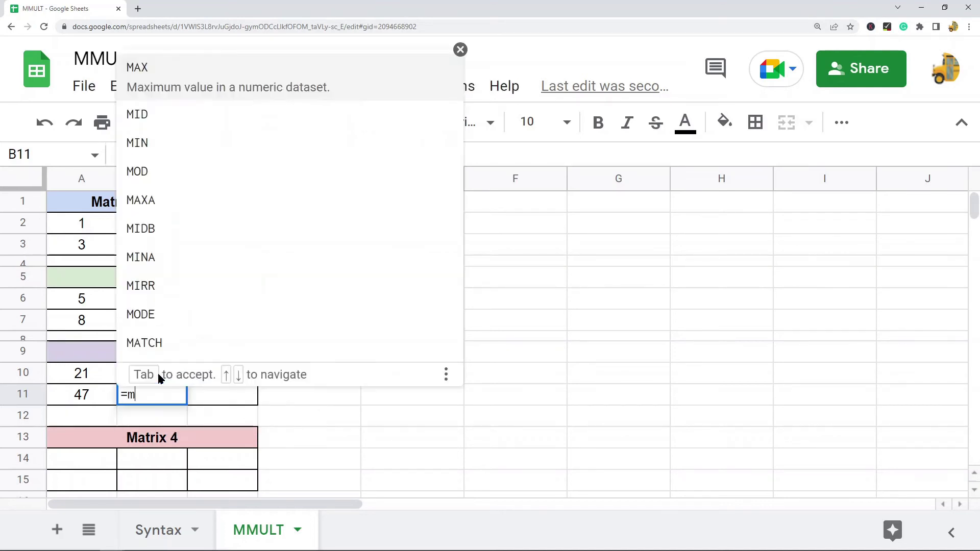
type("mult")
key("Tab")
left_click(97, 248)
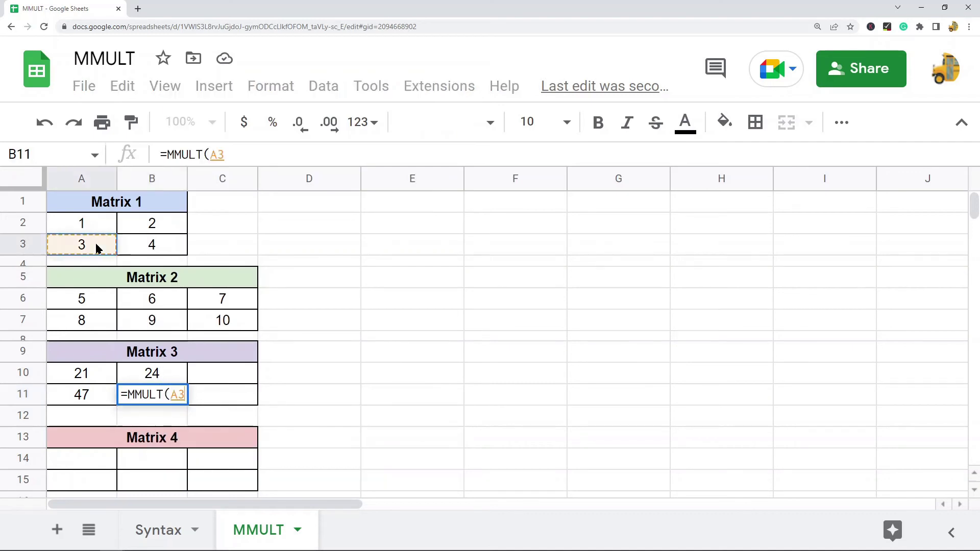
left_click_drag(97, 248, 136, 247)
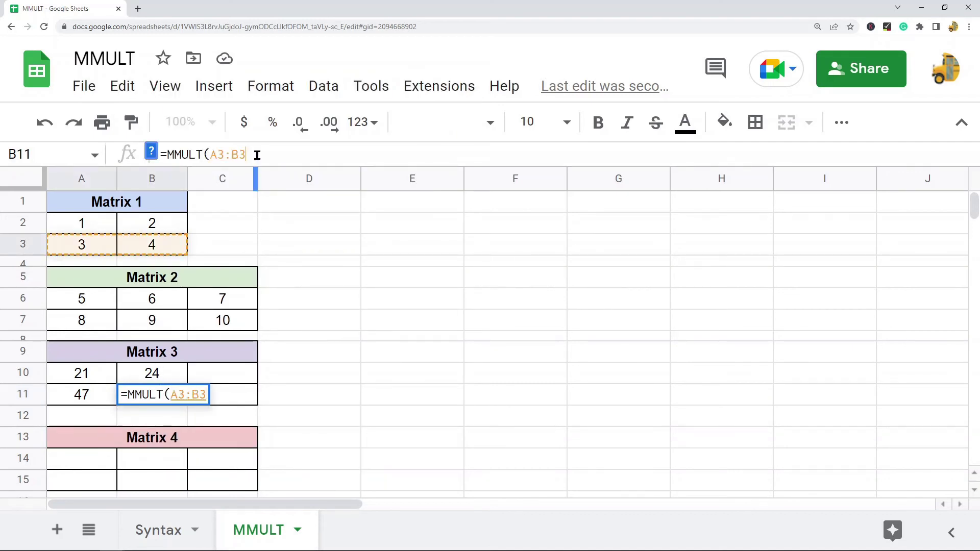
type(",")
left_click_drag(162, 303, 162, 313)
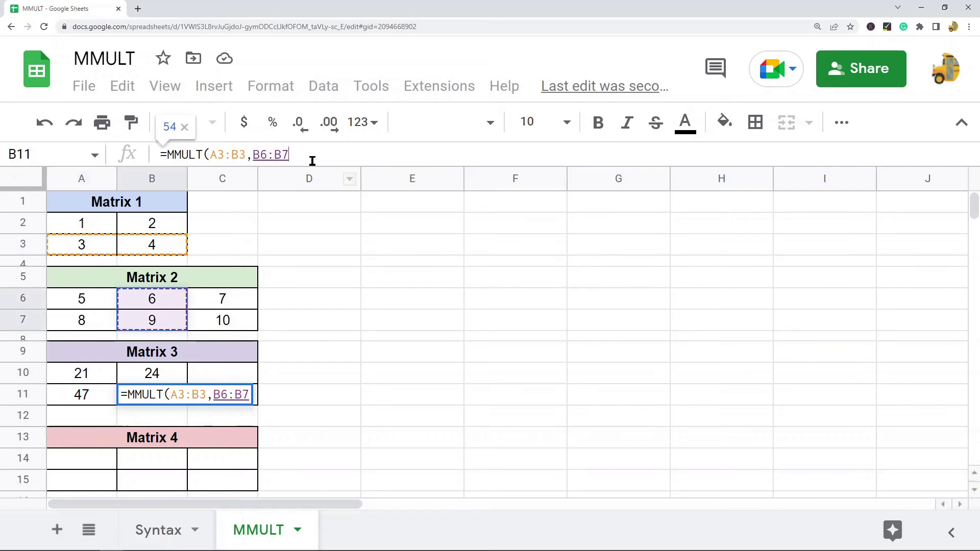
type(")")
key("Return")
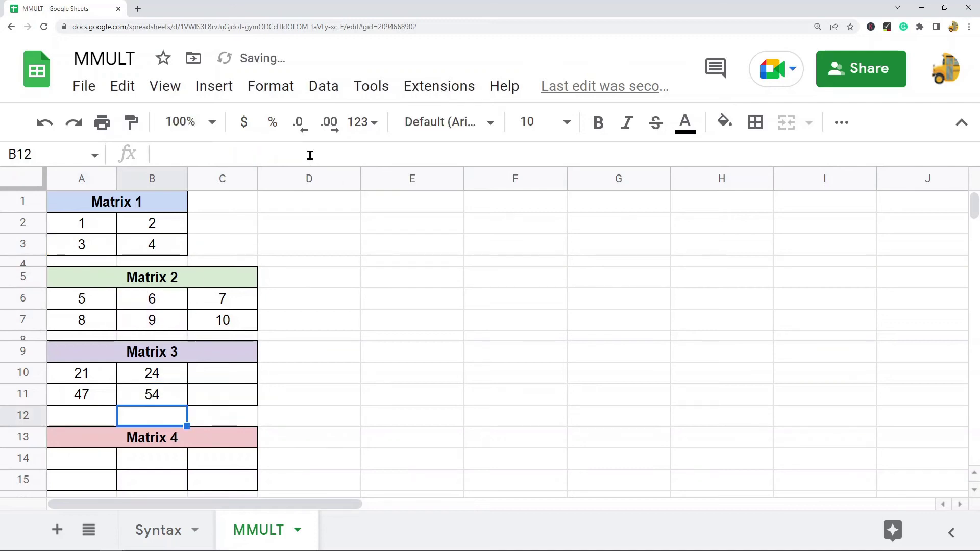
Enter =MMULT(A2:B2,C6:C7) in C10, returning 27
left_click(241, 375)
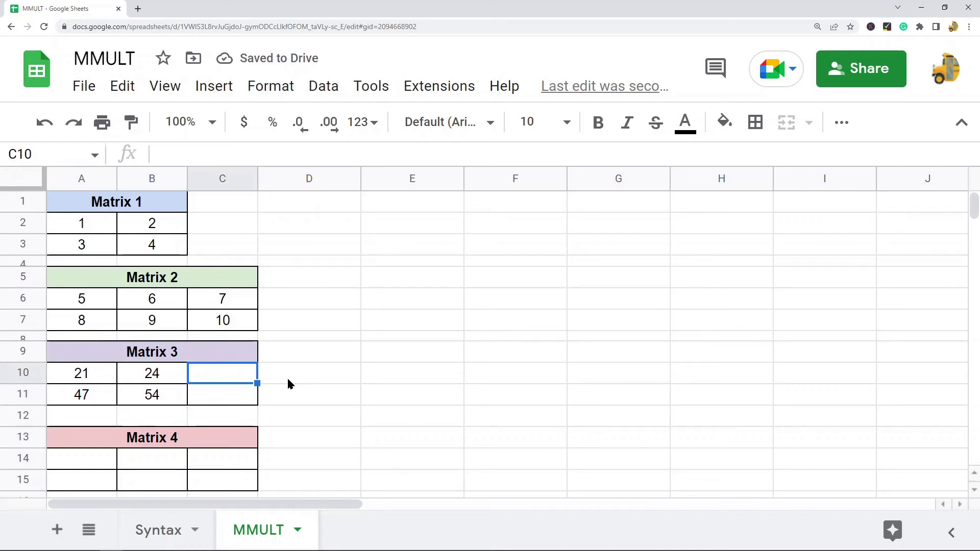
type("=")
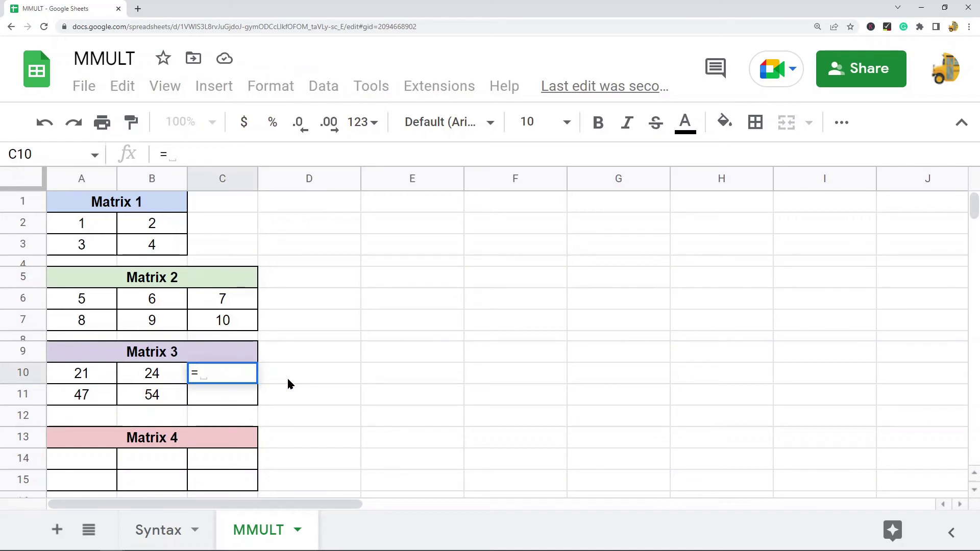
type("MU")
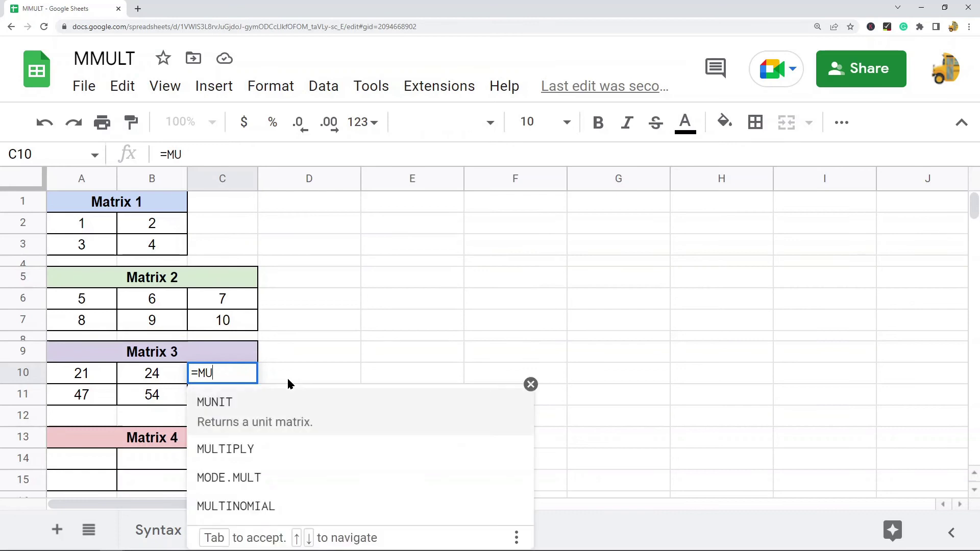
key("BackSpace")
type("MULT(")
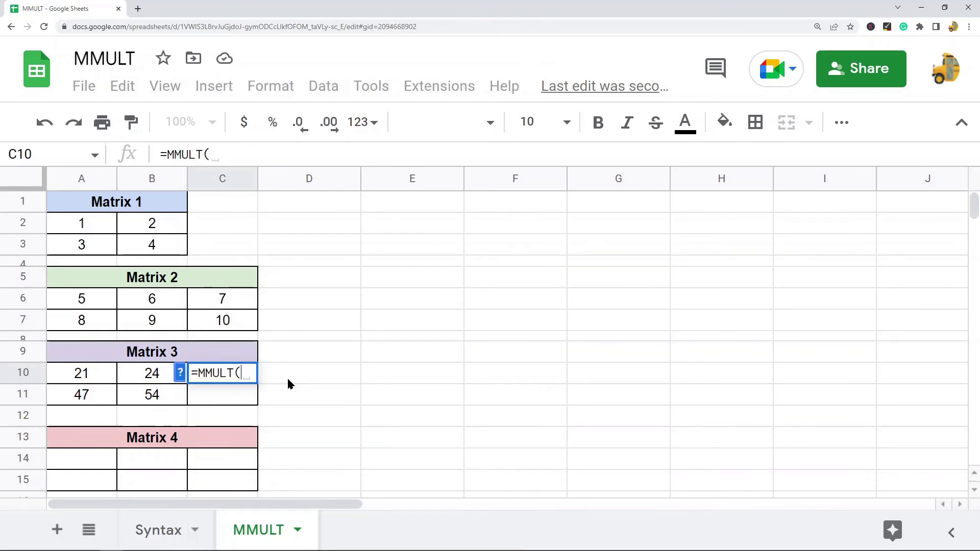
left_click_drag(80, 217, 153, 228)
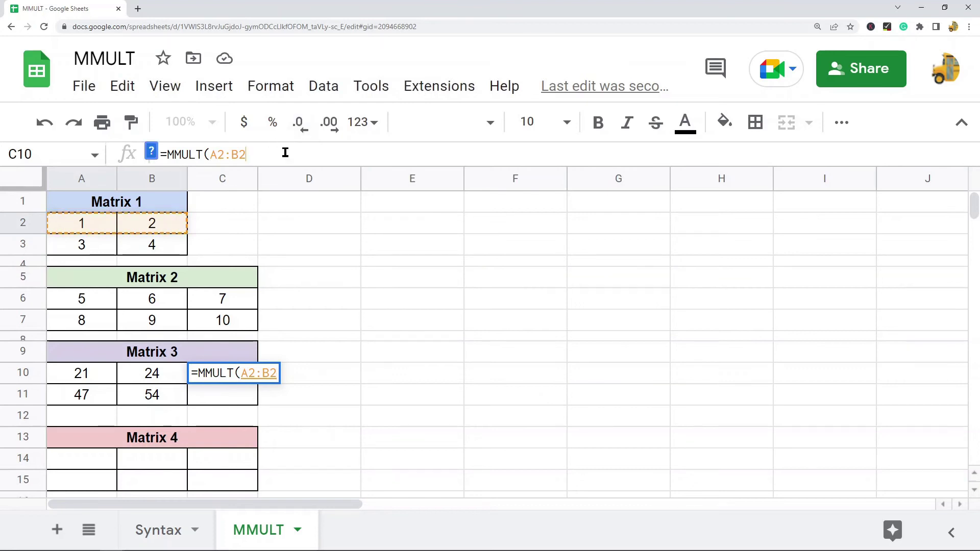
type(",")
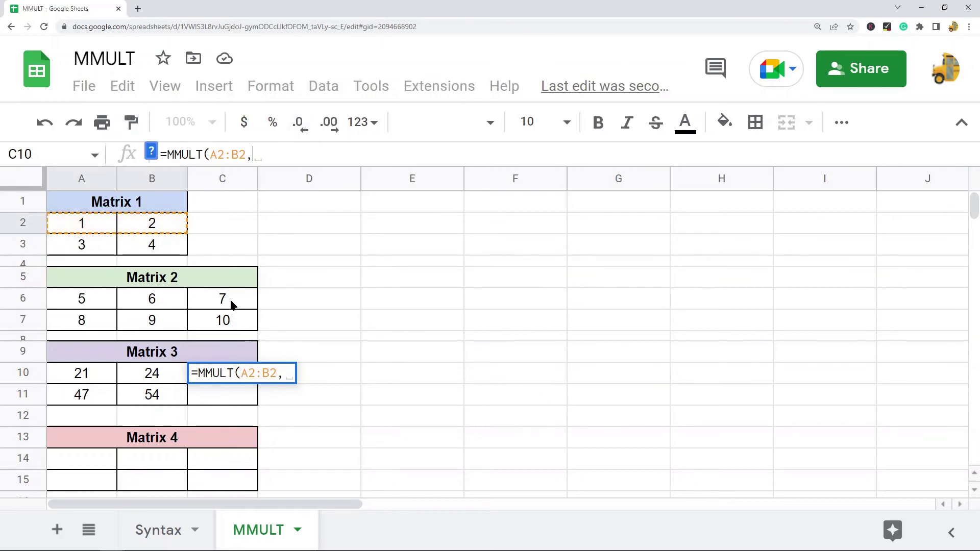
left_click_drag(232, 304, 227, 321)
type(")")
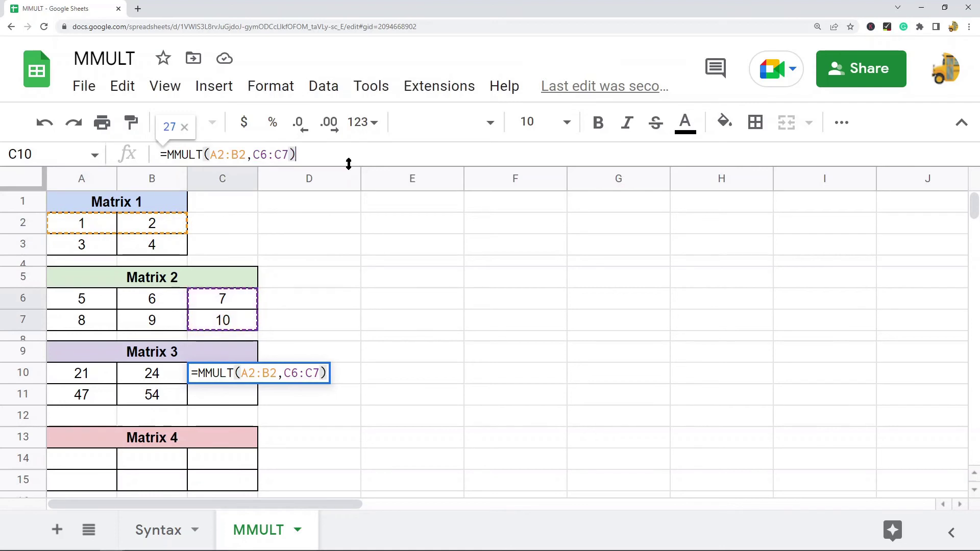
key("Return")
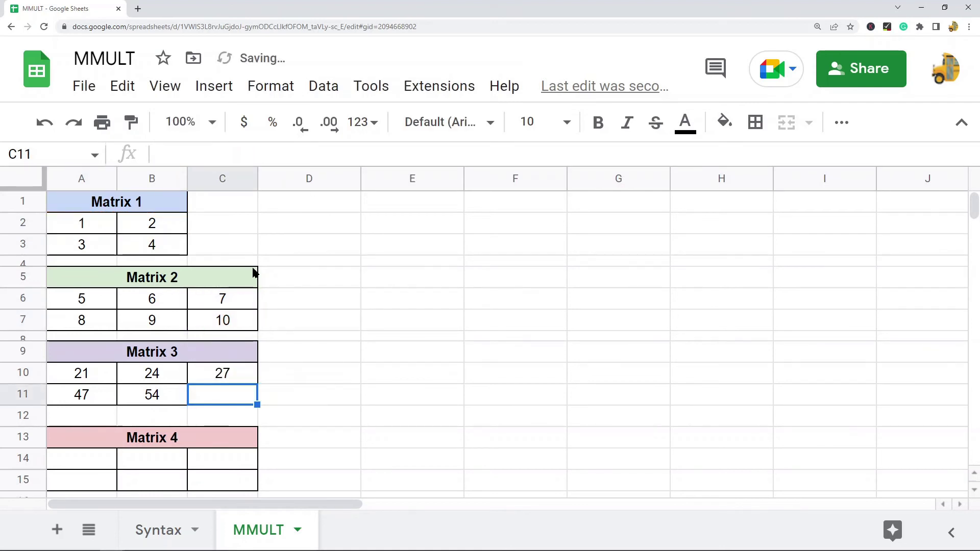
Enter =MMULT(A3:B3,C6:C7) in C11, returning 61
type("=")
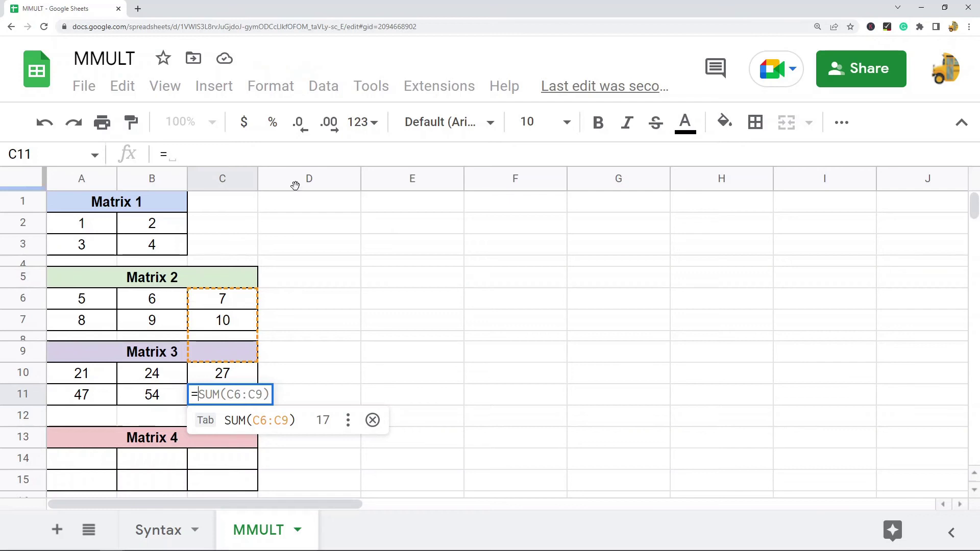
left_click(276, 156)
type("M")
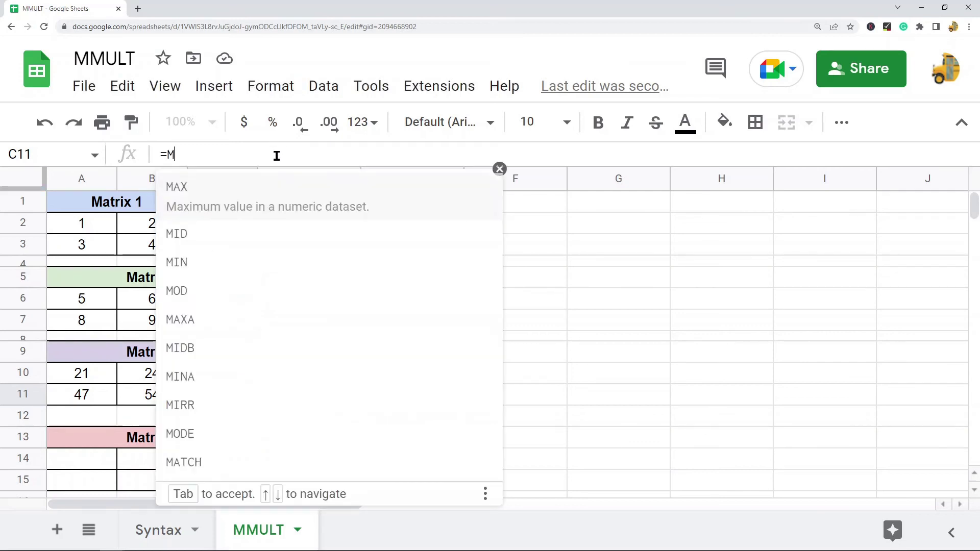
type("MULT(")
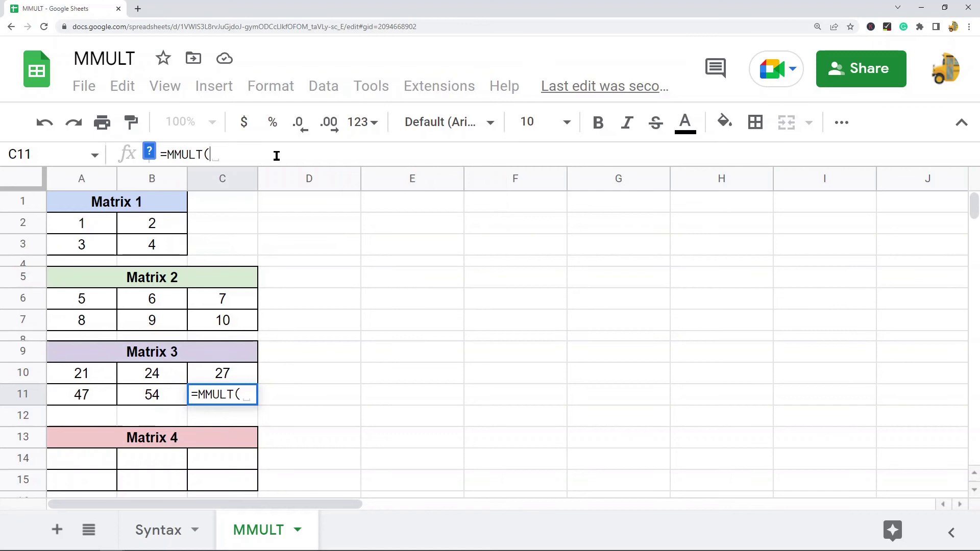
left_click_drag(81, 246, 137, 250)
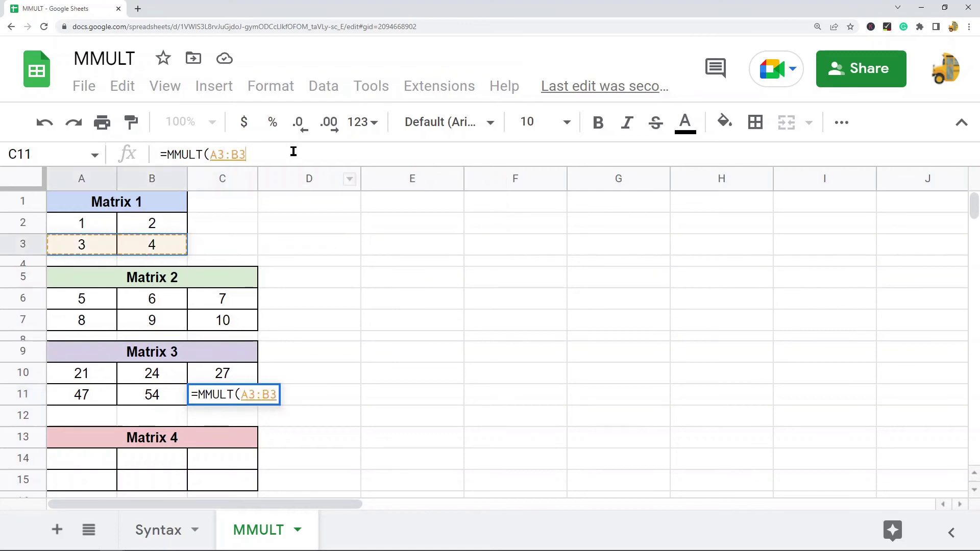
type(",")
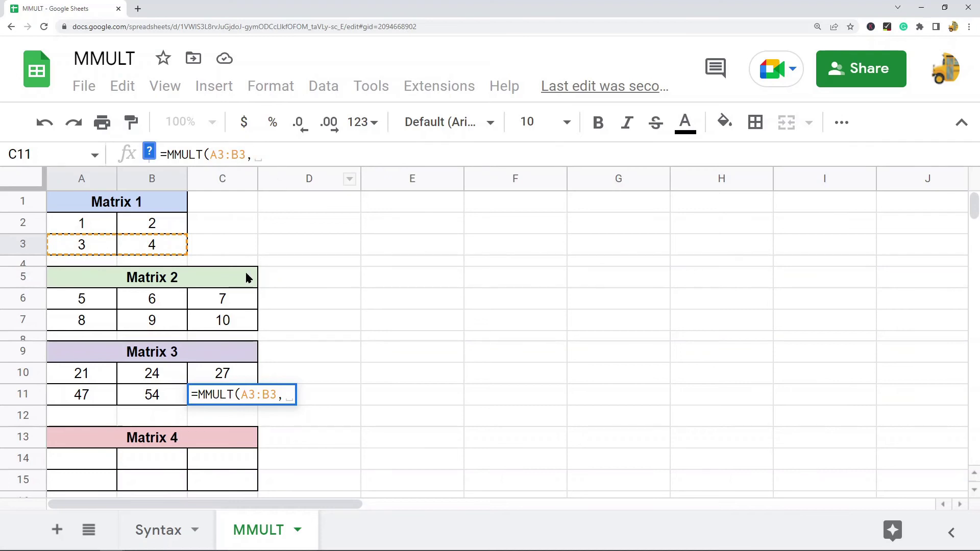
left_click_drag(227, 306, 229, 314)
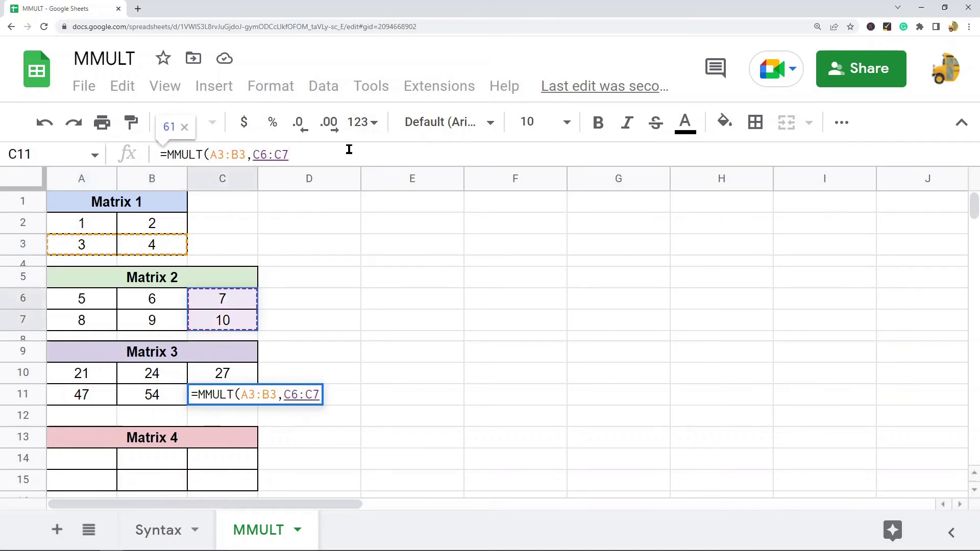
type(")")
key("Return")
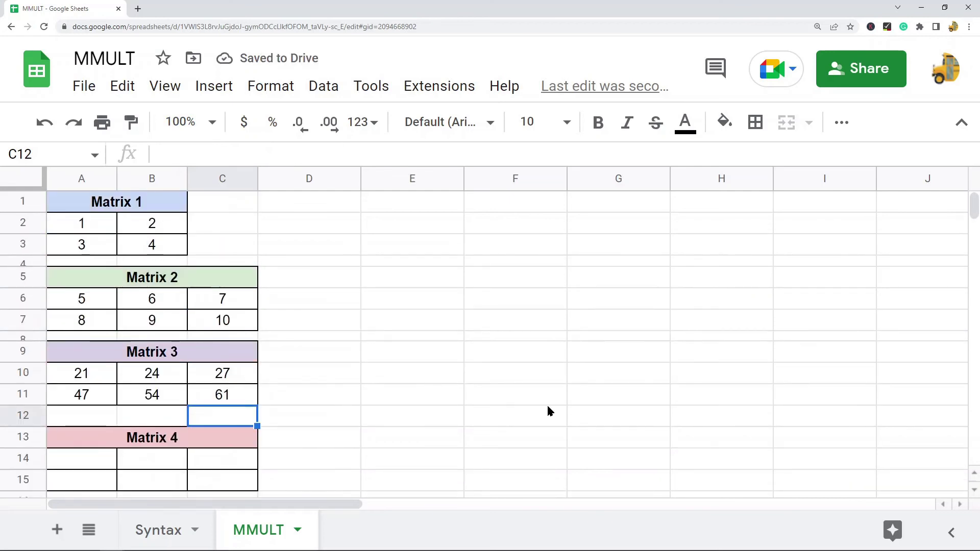
Review A10's formula and its first argument, Matrix 1's row A2:B2
left_click(95, 376)
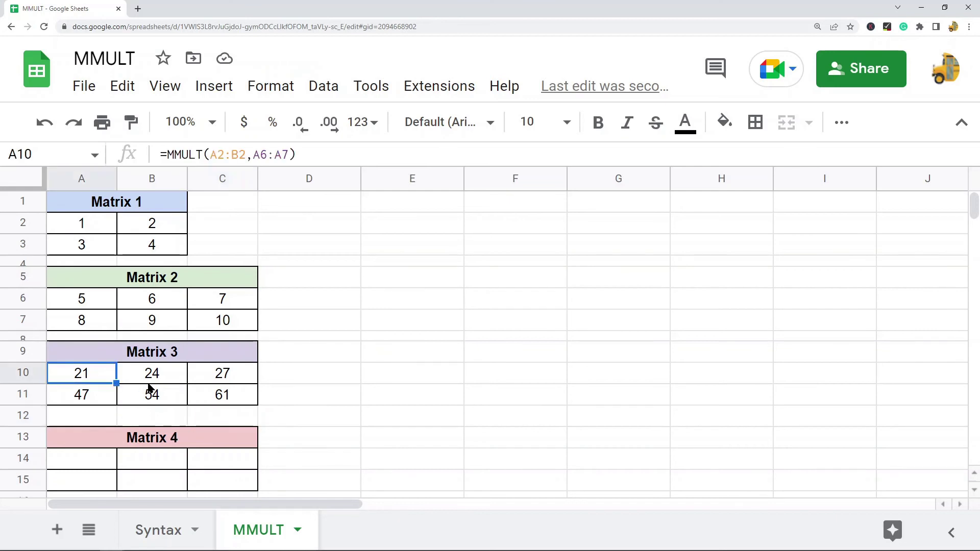
left_click_drag(89, 230, 143, 228)
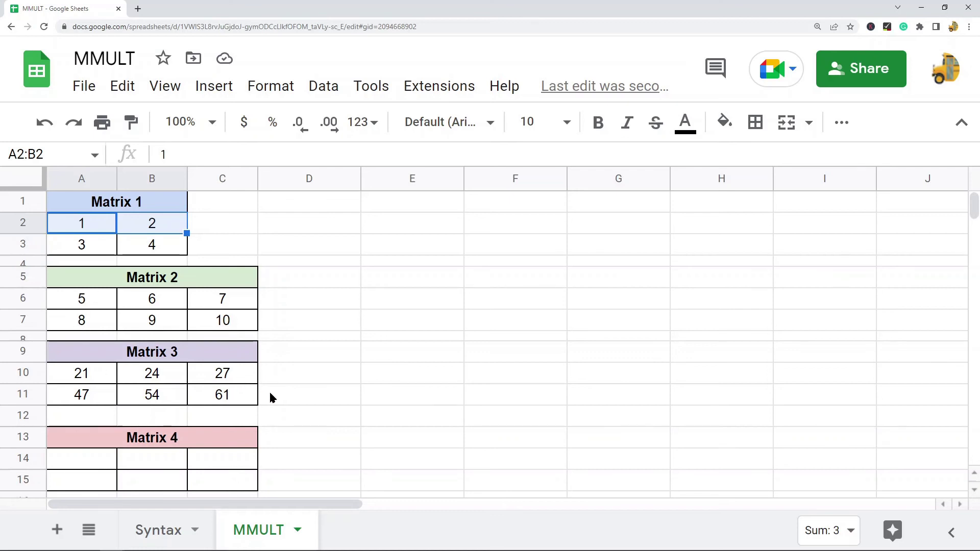
scroll(100, 462, "down", 3)
scroll(108, 416, "up", 3)
Enter =MMULT(A2:B3,A6:C7) in A14, filling Matrix 4 with 21, 24, 27, 47, 54, 61
left_click(93, 460)
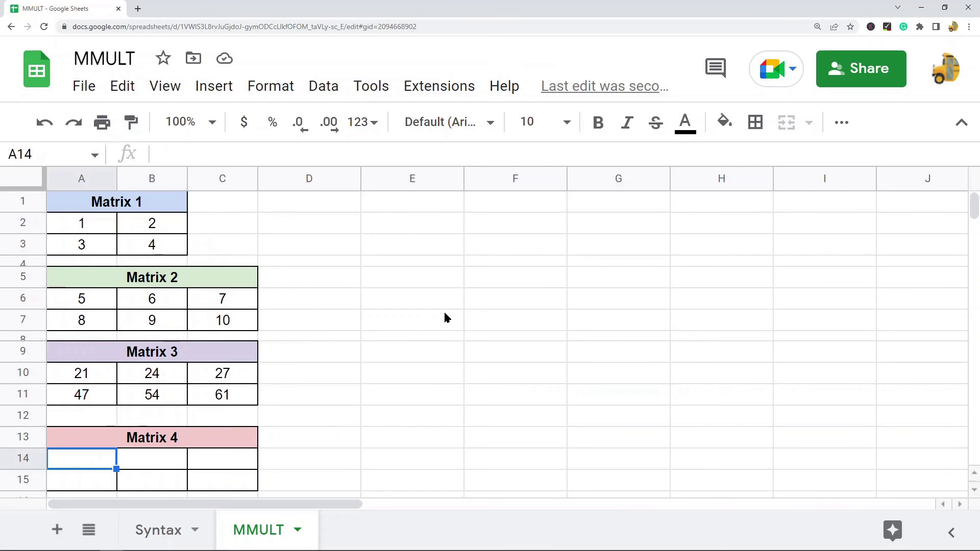
left_click(206, 152)
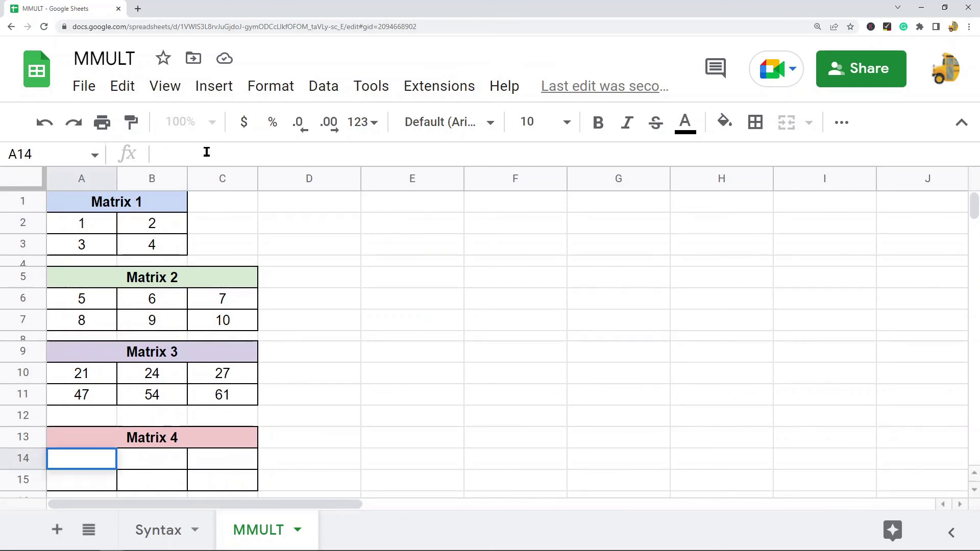
type("=mmult")
key("Tab")
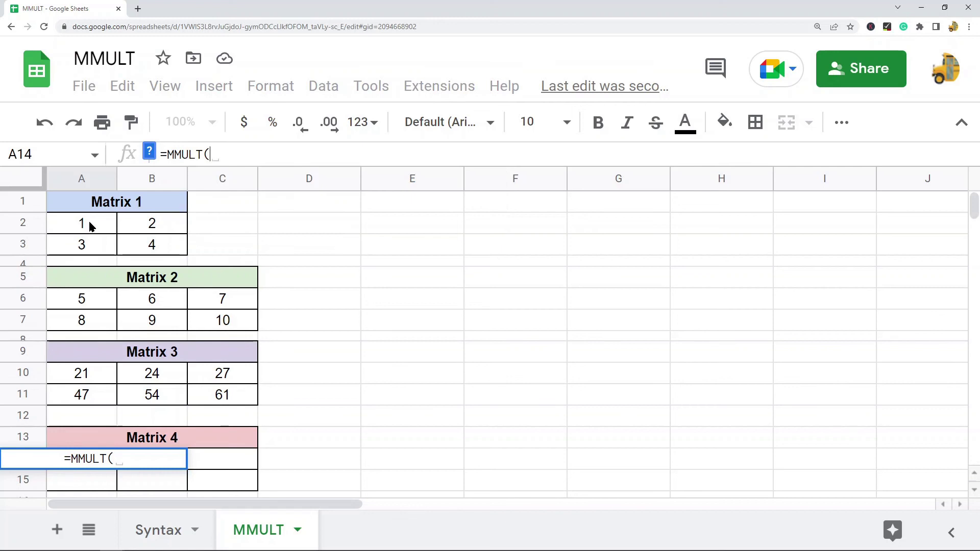
left_click_drag(90, 225, 143, 246)
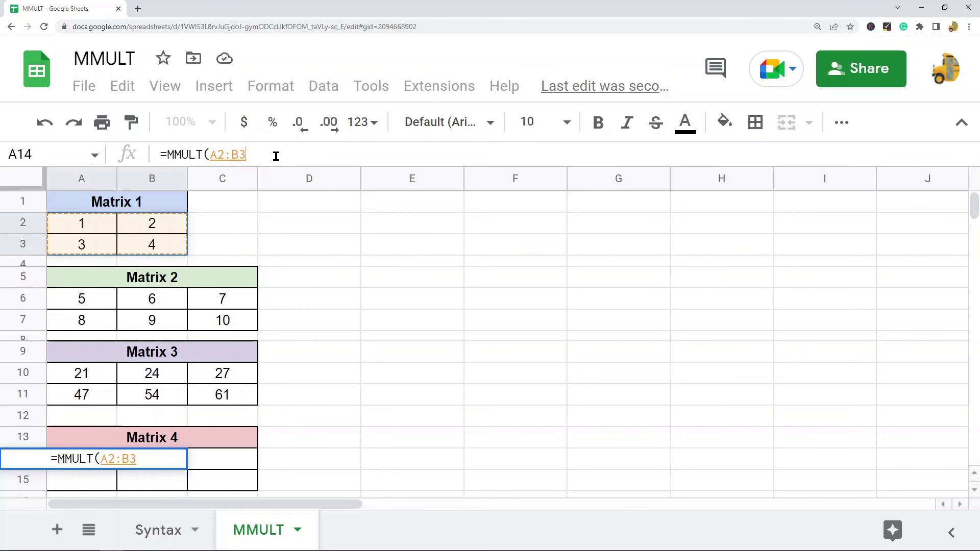
type(",")
left_click_drag(97, 299, 231, 327)
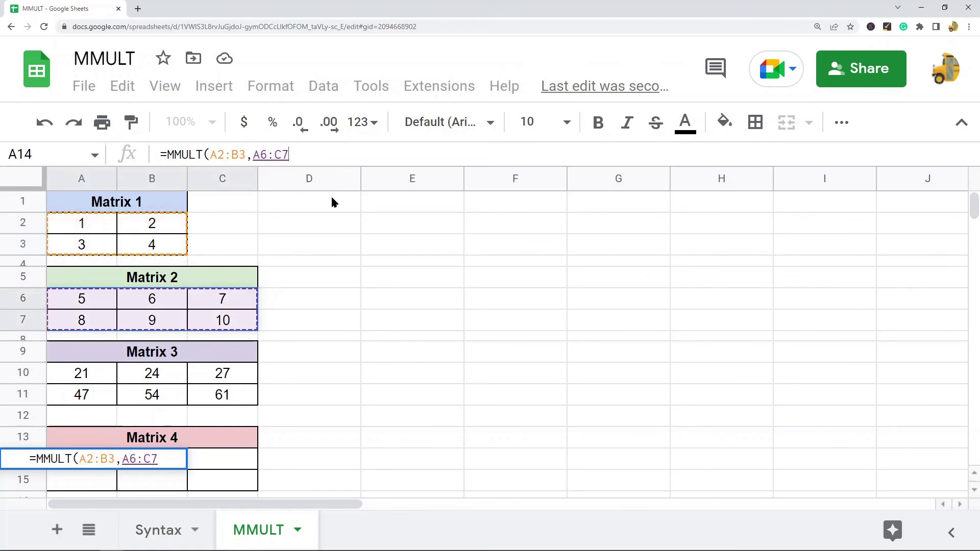
type(")")
key("Return")
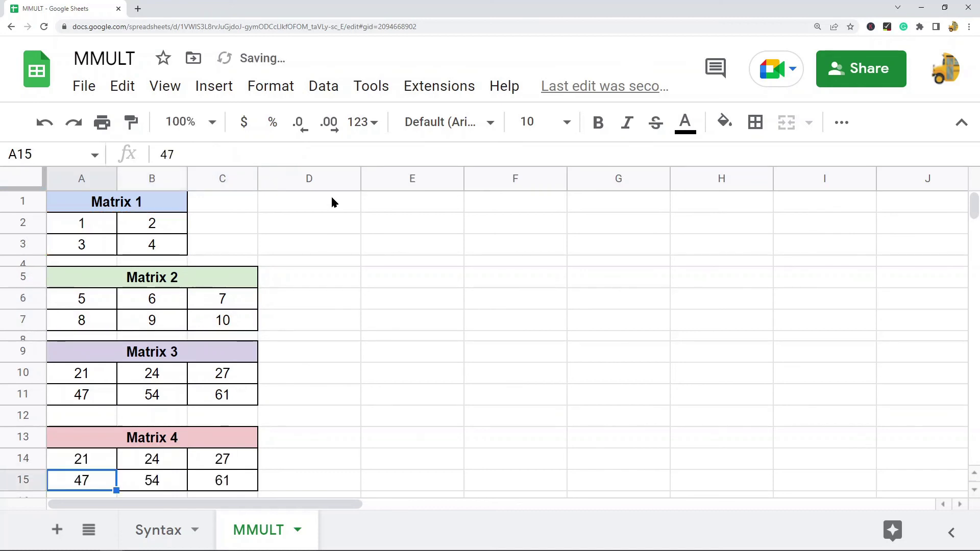
left_click(86, 374)
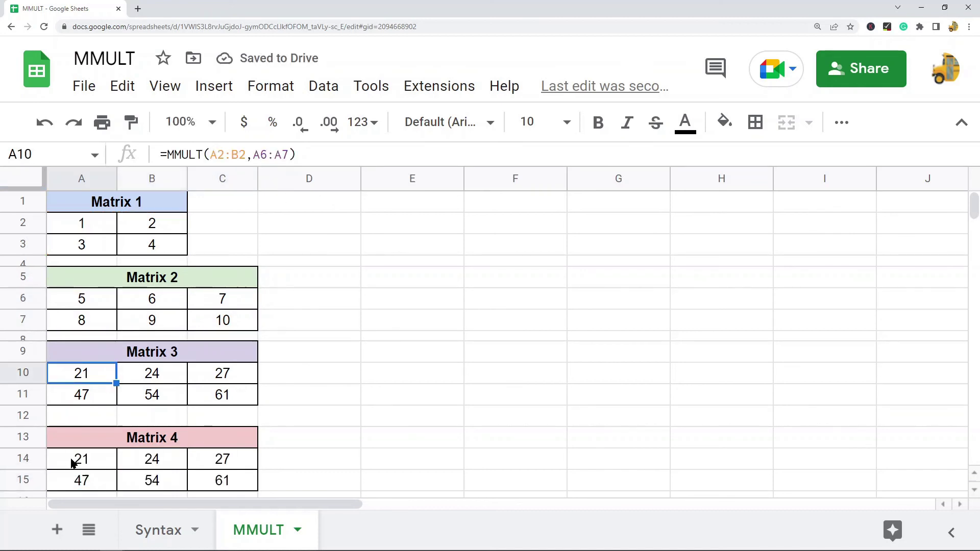
left_click(82, 397)
left_click(88, 476)
left_click(165, 379)
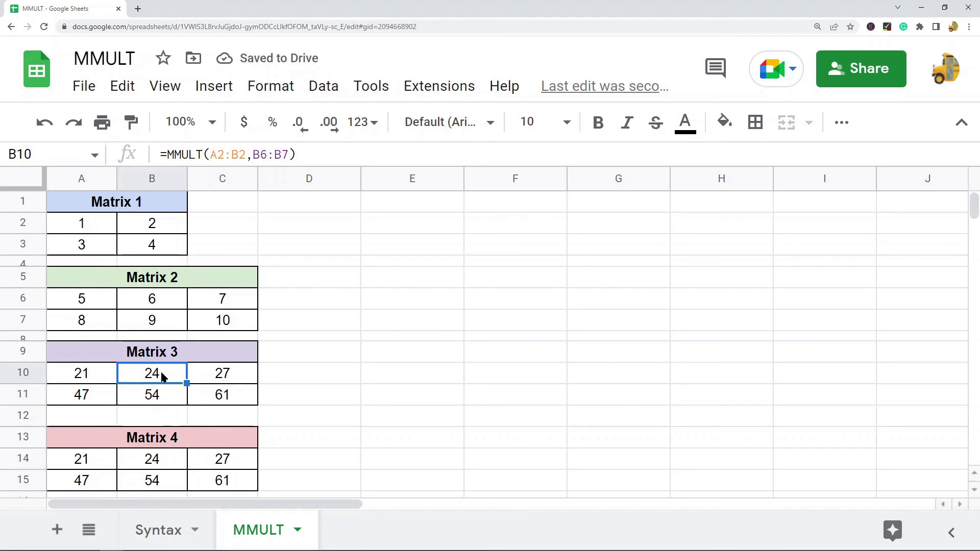
left_click(161, 398)
left_click(167, 477)
left_click(220, 381)
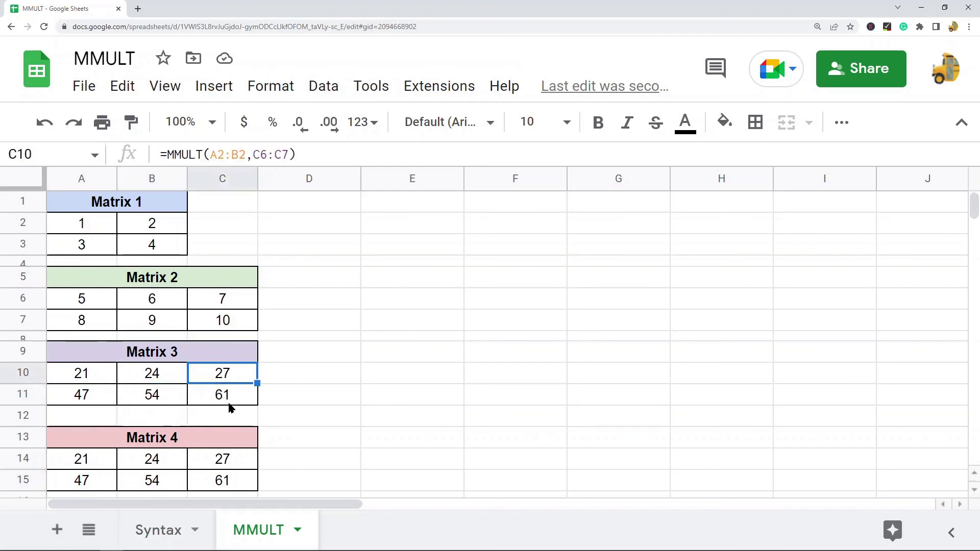
left_click(240, 400)
left_click(102, 462)
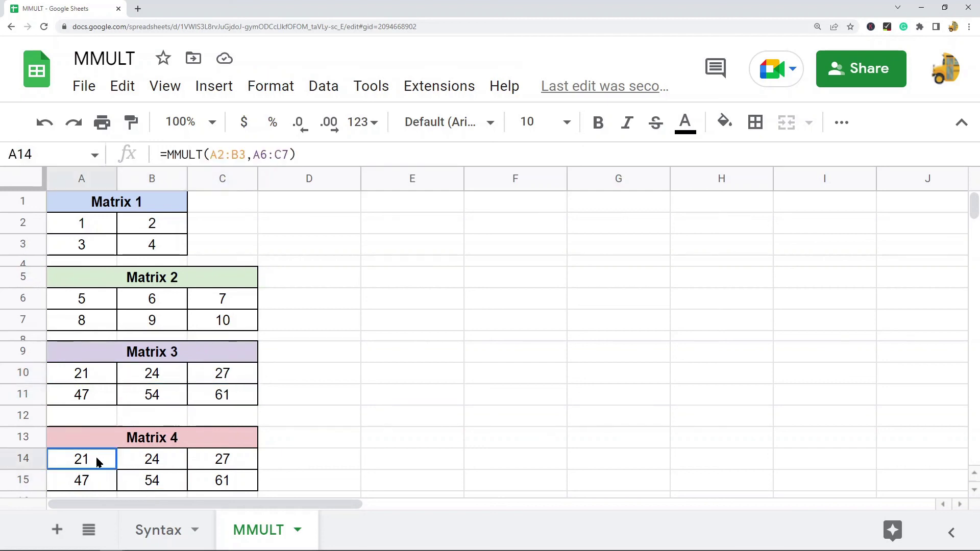
left_click_drag(297, 154, 160, 156)
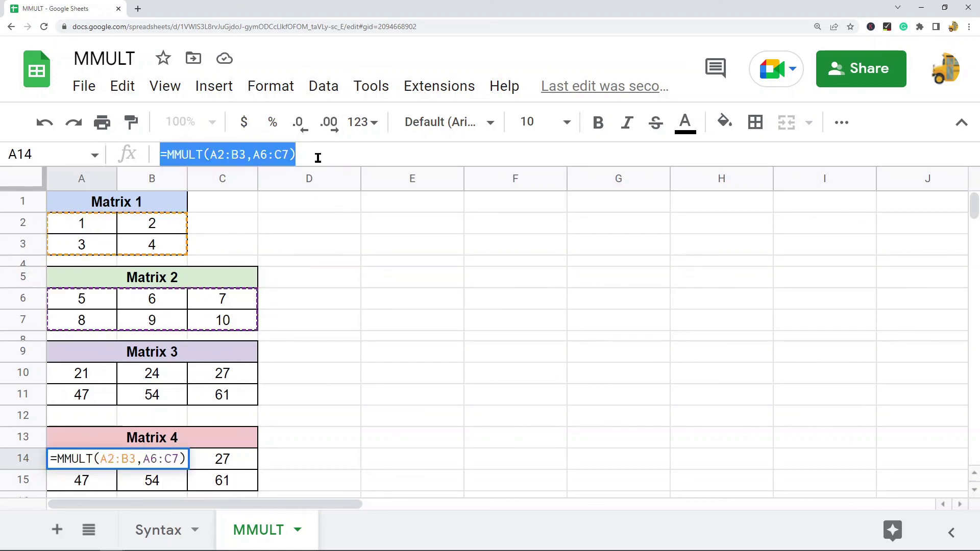
key("Escape")
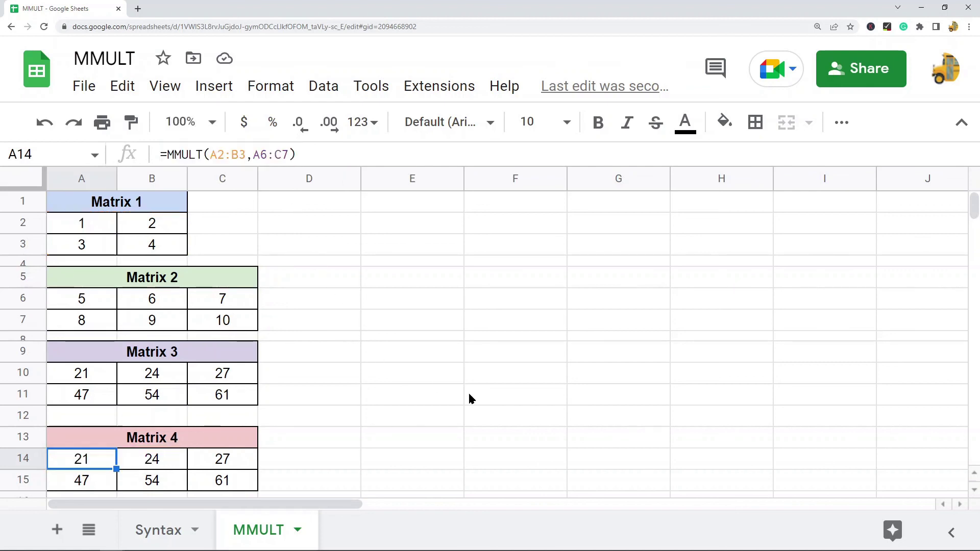
left_click(154, 382)
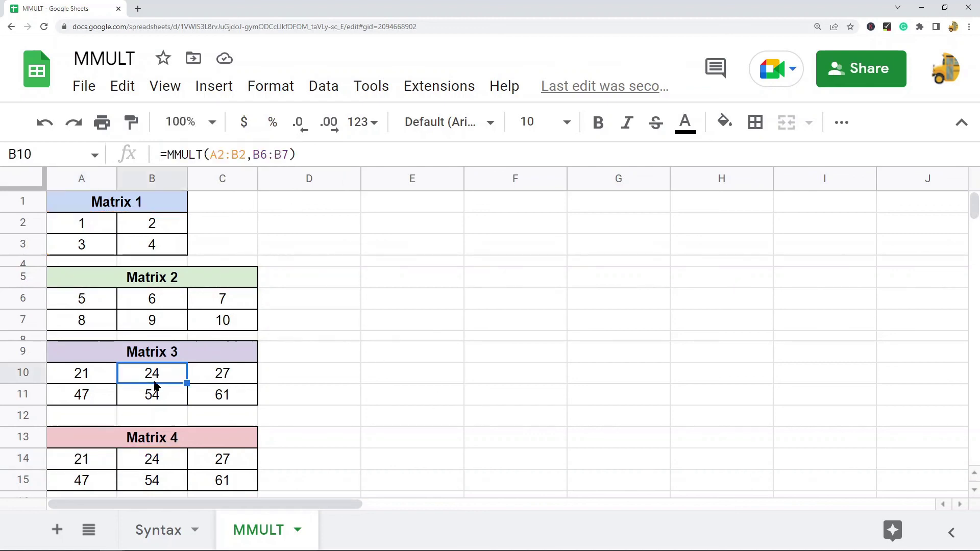
left_click(228, 377)
left_click(228, 401)
left_click(239, 153)
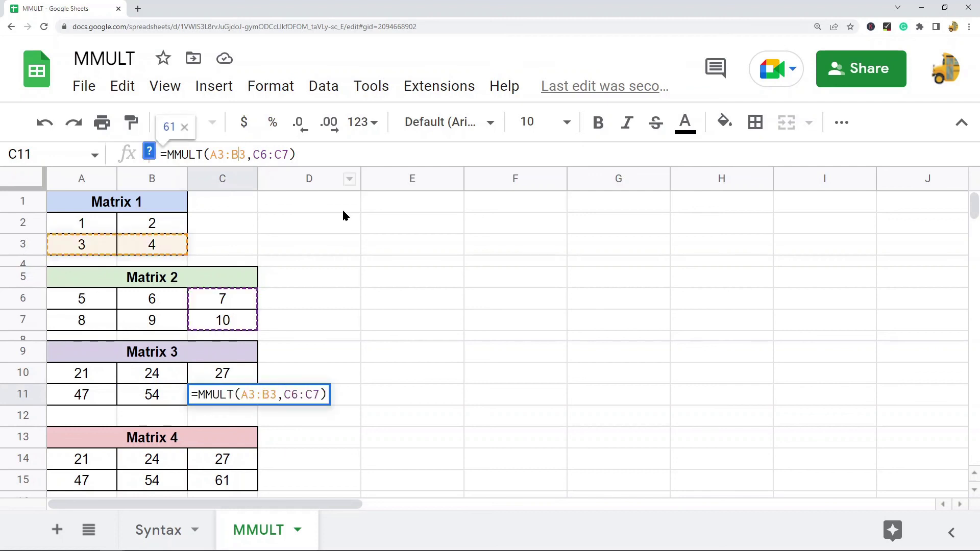
key("Escape")
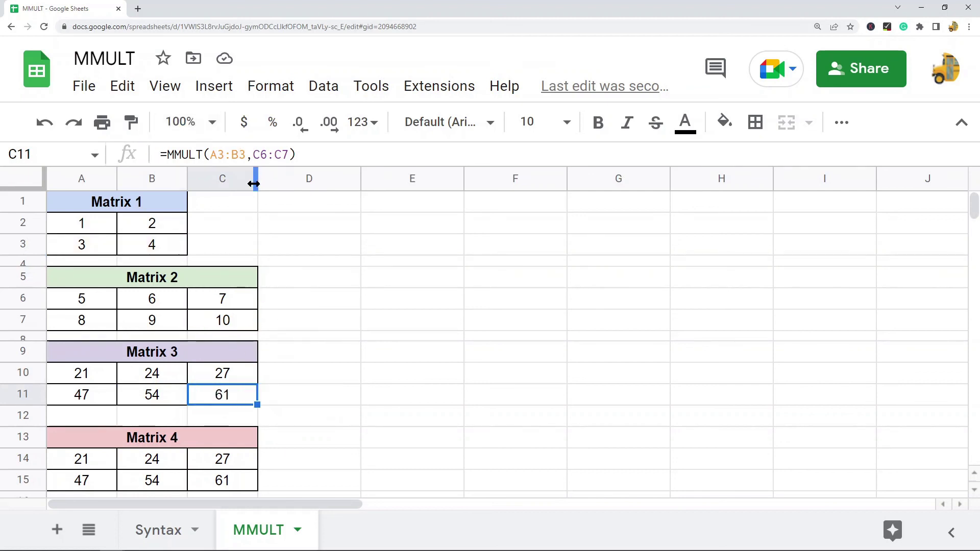
left_click(246, 154)
key("Escape")
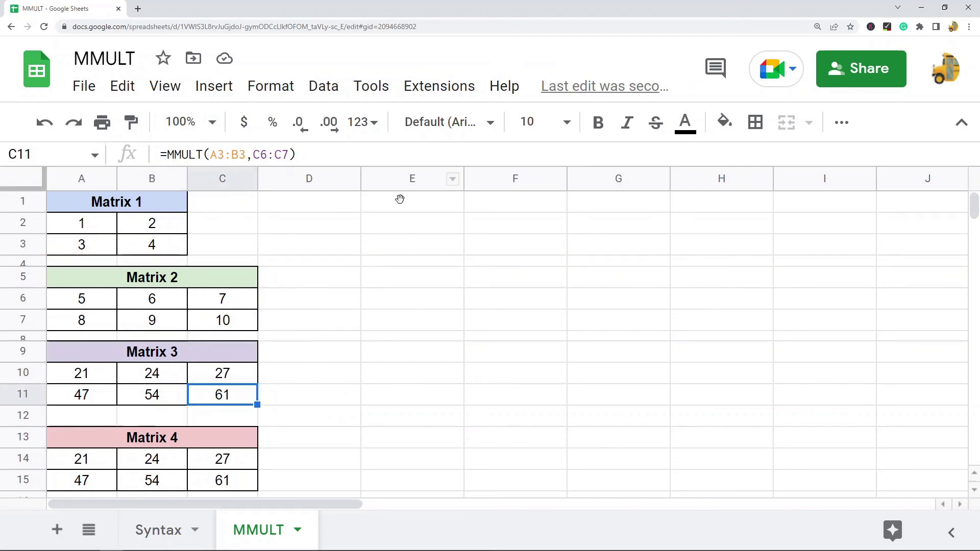